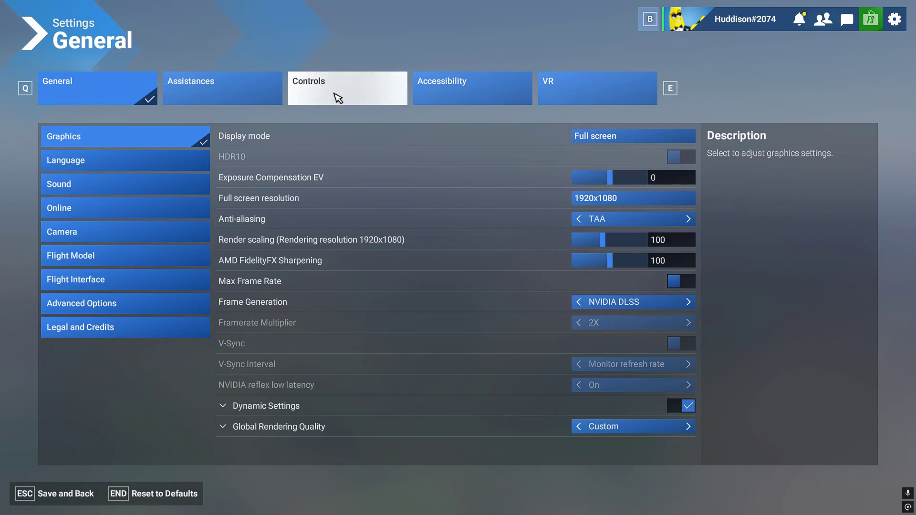
Step: Open the Controls settings page for the VelocityOne FlightStick
click(339, 99)
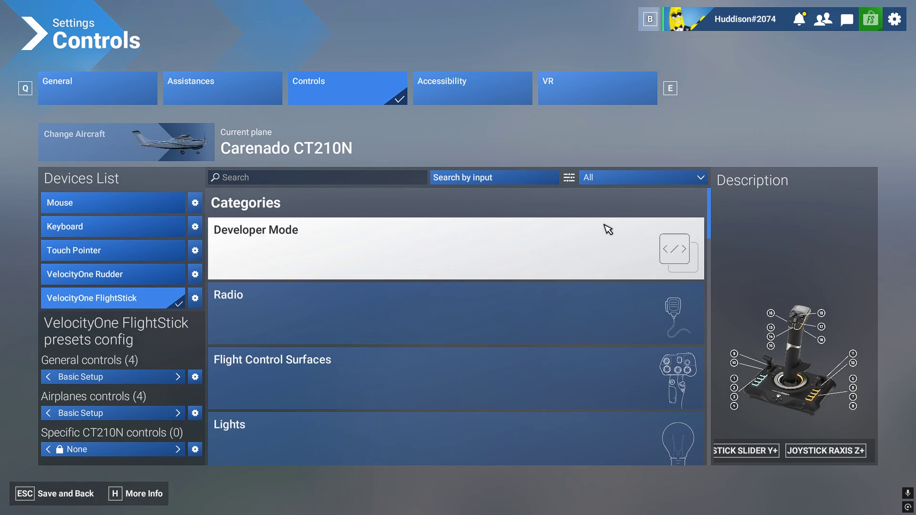
Step: Filter the FlightStick bindings to Assigned and scroll through the assigned list
click(614, 179)
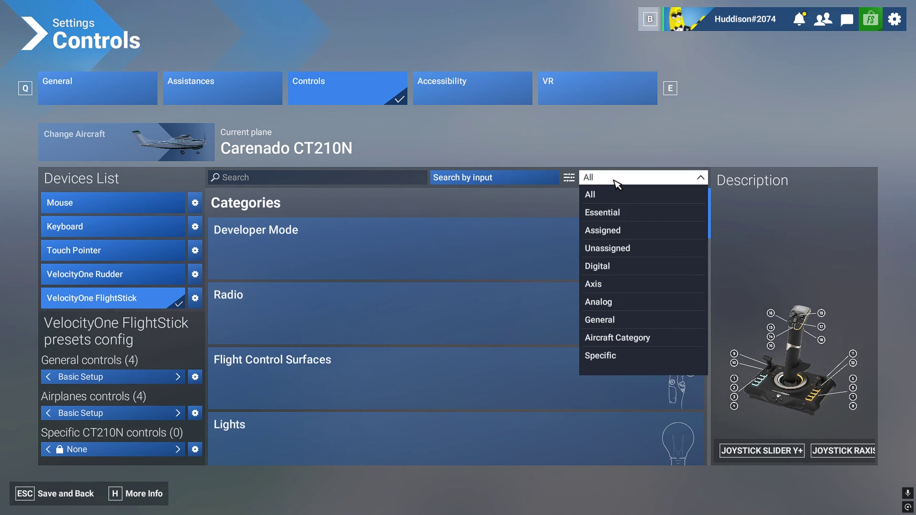
click(622, 231)
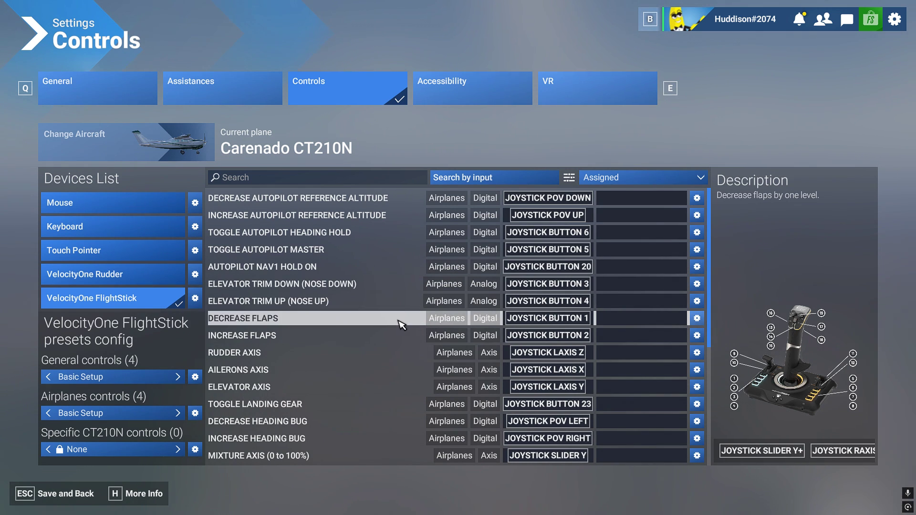
scroll(402, 325, down, 4)
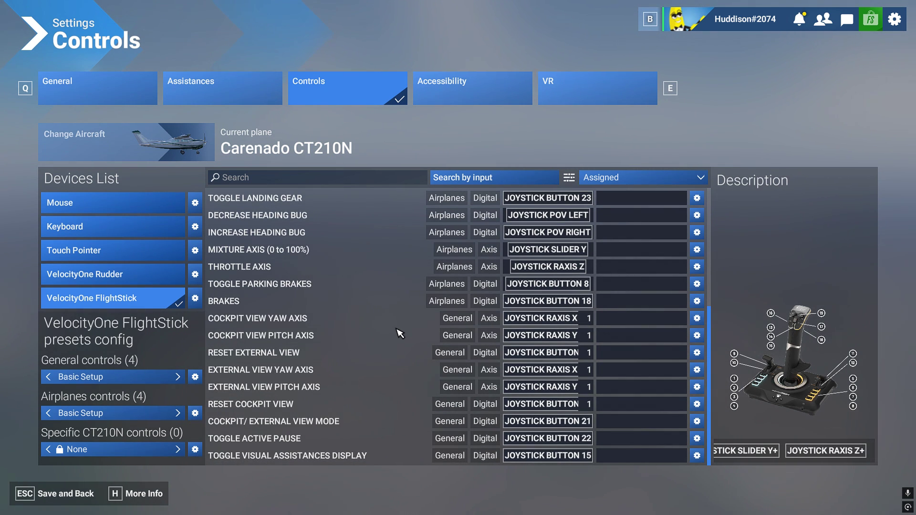
scroll(400, 330, up, 4)
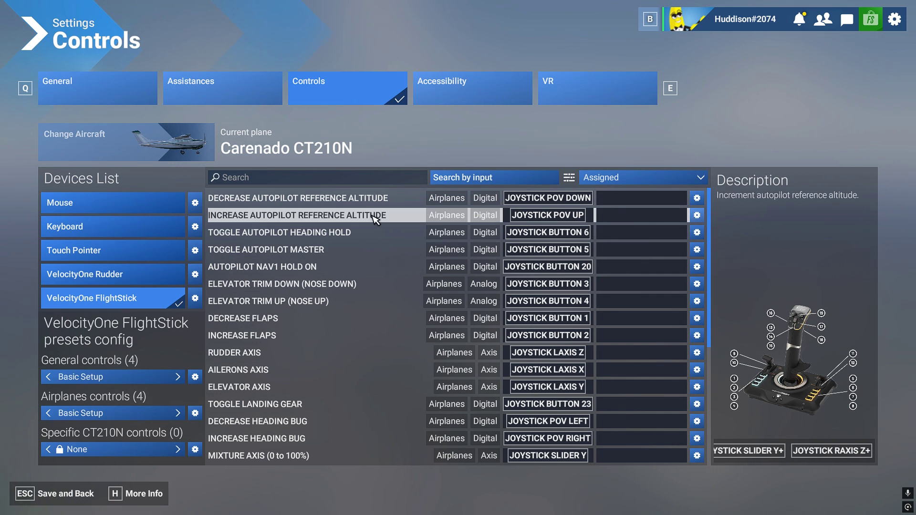
scroll(369, 305, down, 2)
scroll(370, 306, down, 3)
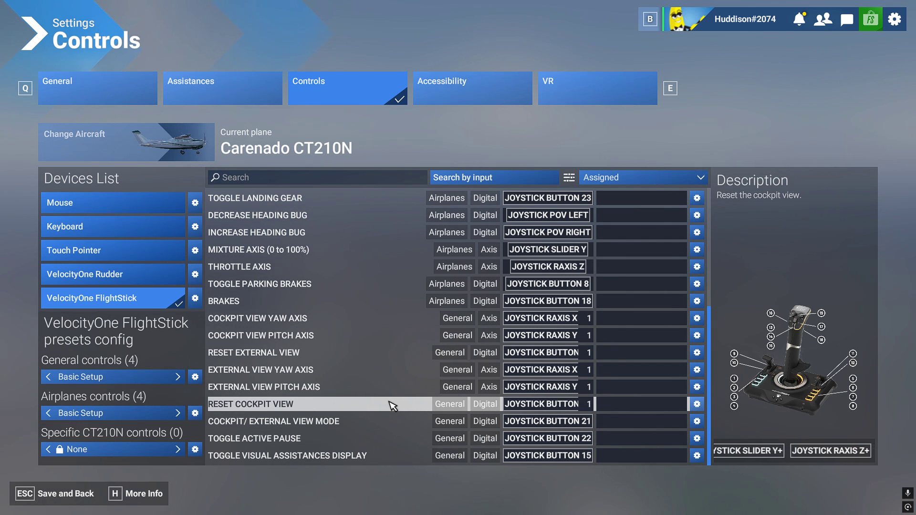
scroll(392, 405, up, 5)
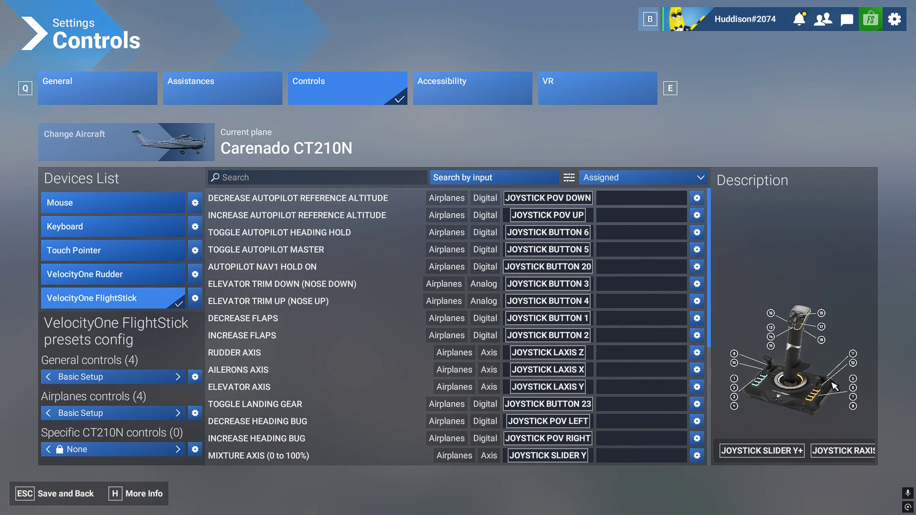
scroll(425, 303, down, 5)
scroll(420, 318, up, 5)
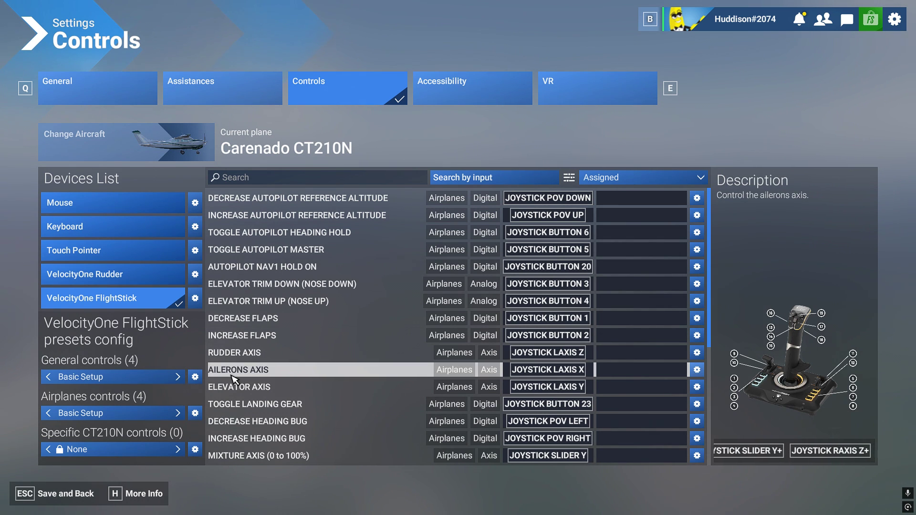
click(195, 377)
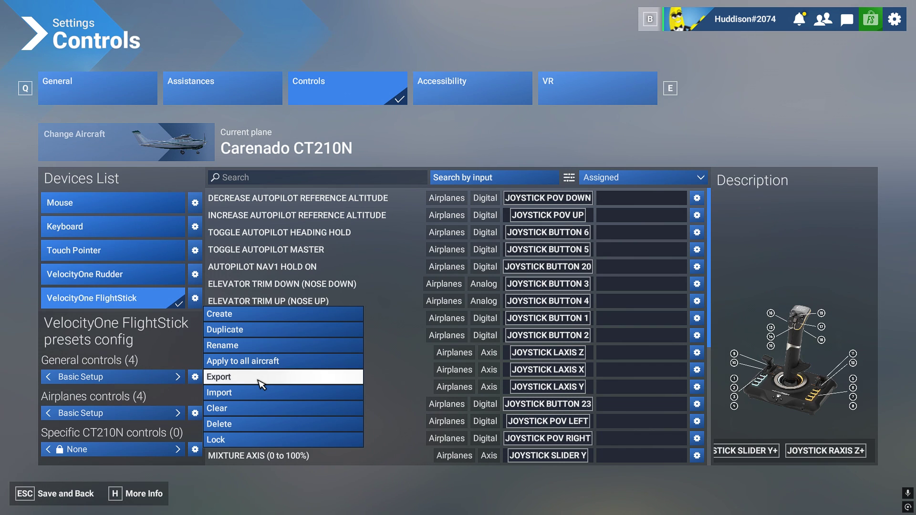
Step: Duplicate the General controls preset and name the copy 'test'
click(269, 333)
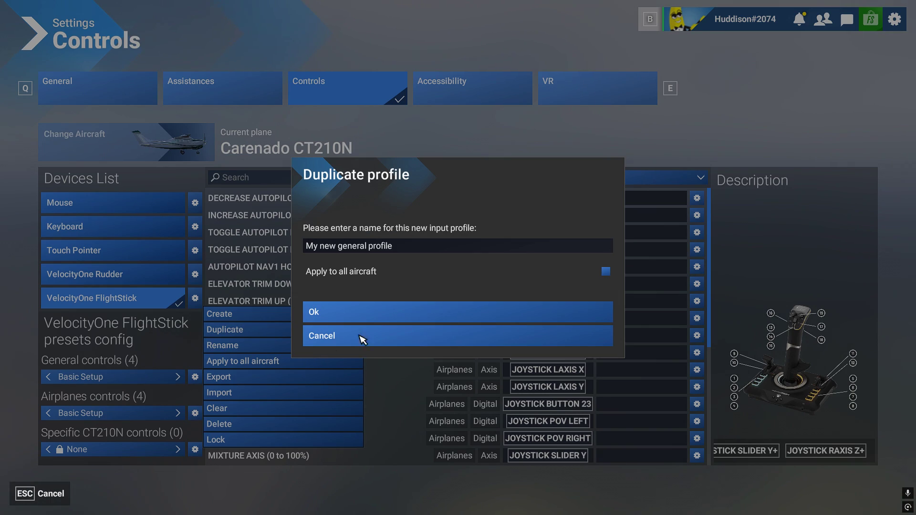
click(423, 249)
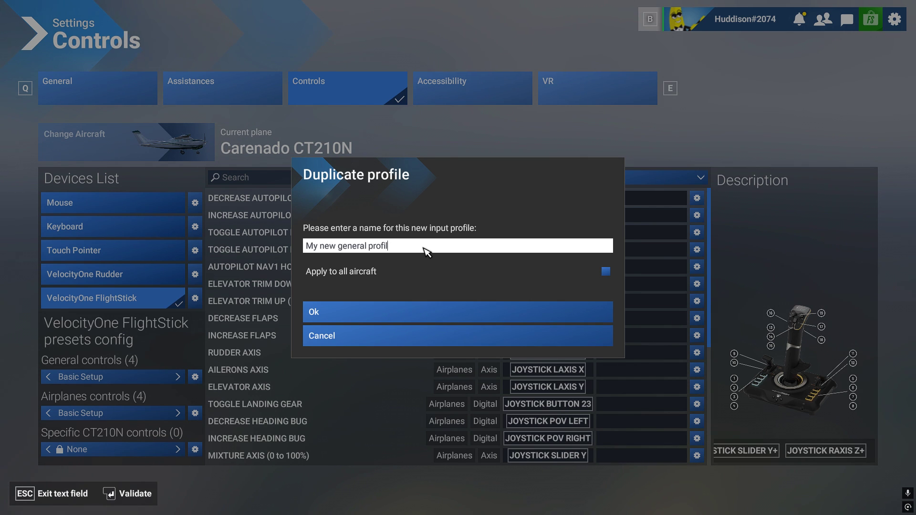
key(BackSpace)
key(BackSpace)
key(BackSpace)
key(BackSpace)
key(BackSpace)
key(BackSpace)
key(BackSpace)
key(BackSpace)
key(BackSpace)
key(BackSpace)
key(BackSpace)
key(BackSpace)
key(BackSpace)
key(BackSpace)
key(BackSpace)
key(BackSpace)
key(BackSpace)
key(BackSpace)
key(BackSpace)
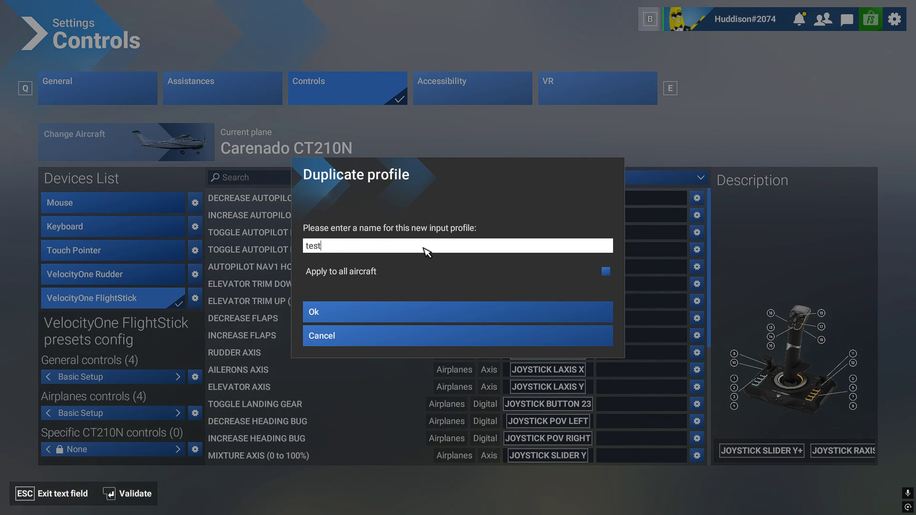
text(test)
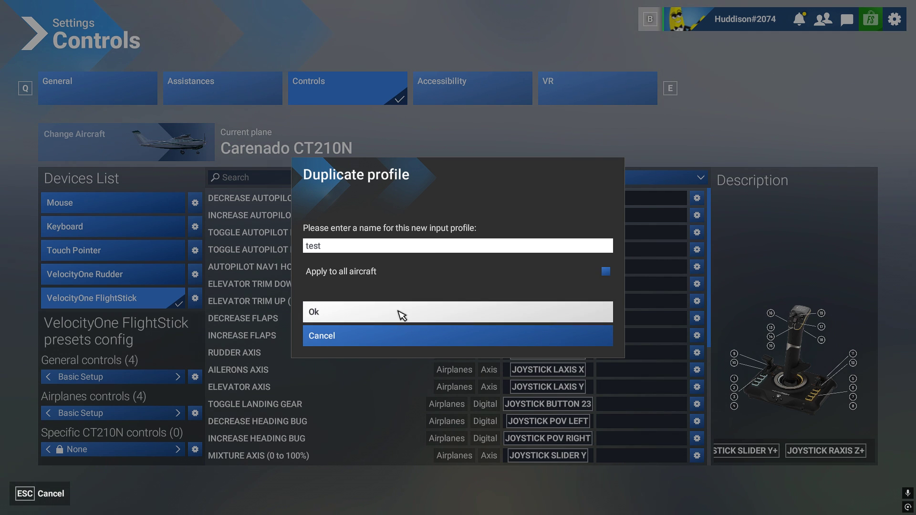
click(401, 316)
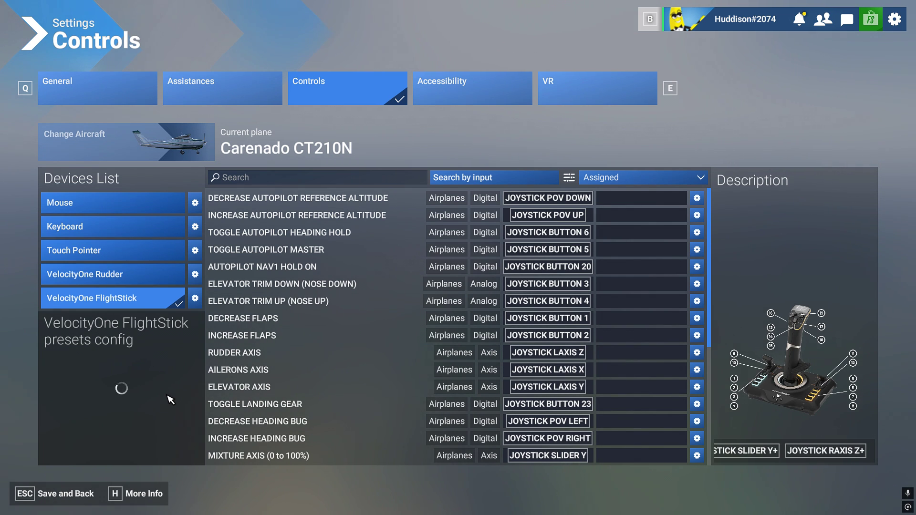
Step: Duplicate the Airplanes controls preset as a new 'test' profile
click(195, 413)
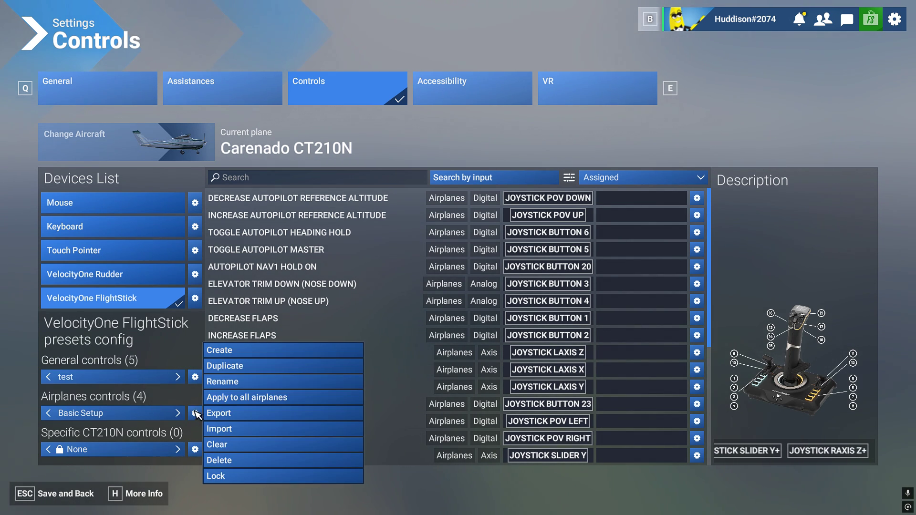
click(249, 370)
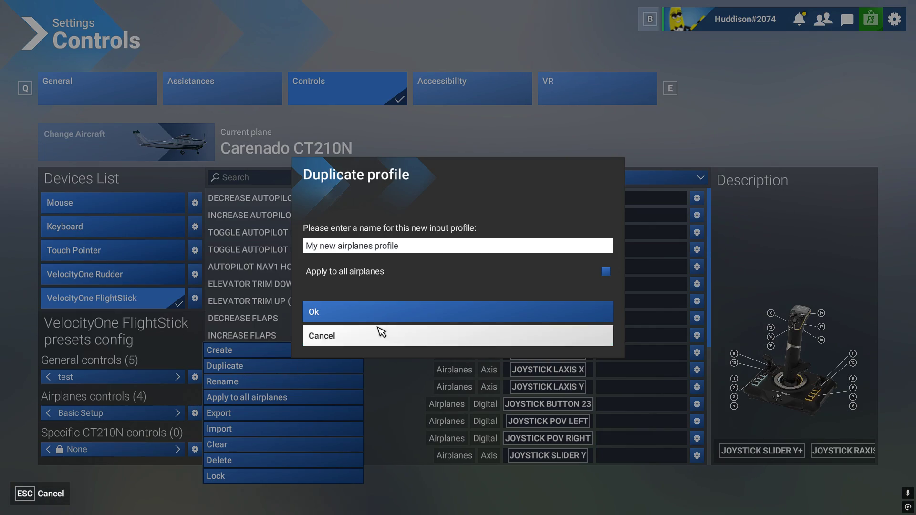
click(421, 248)
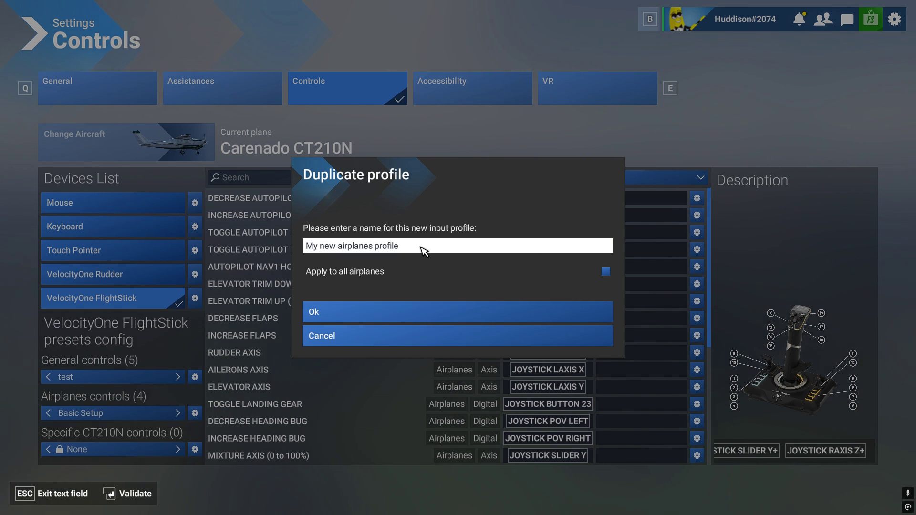
key(BackSpace)
key(BackSpace)
key(BackSpace)
key(BackSpace)
key(BackSpace)
key(BackSpace)
key(BackSpace)
key(BackSpace)
key(BackSpace)
key(BackSpace)
key(BackSpace)
key(BackSpace)
key(BackSpace)
key(BackSpace)
key(BackSpace)
key(BackSpace)
key(BackSpace)
key(BackSpace)
key(BackSpace)
key(BackSpace)
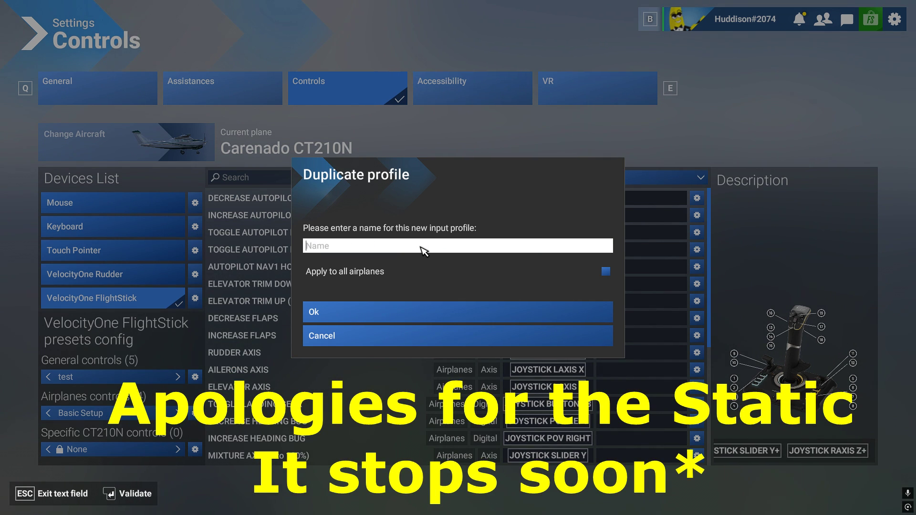
text(test)
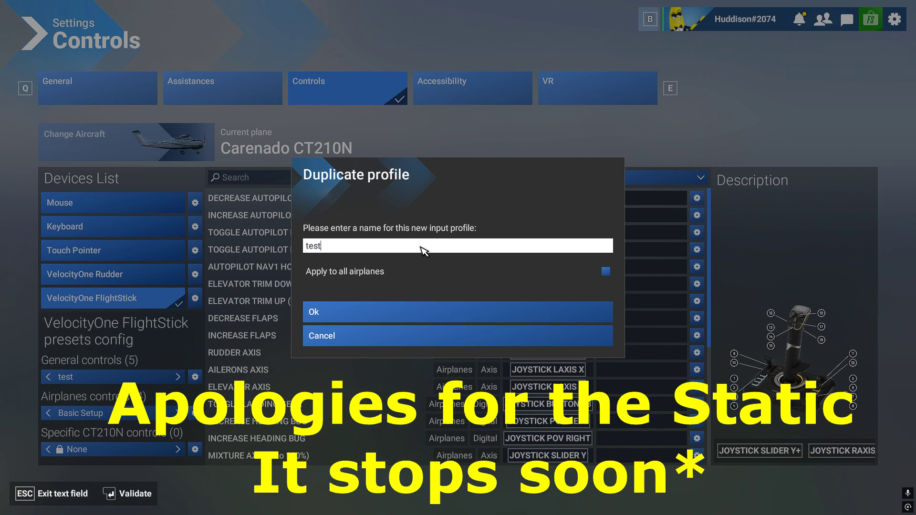
click(360, 311)
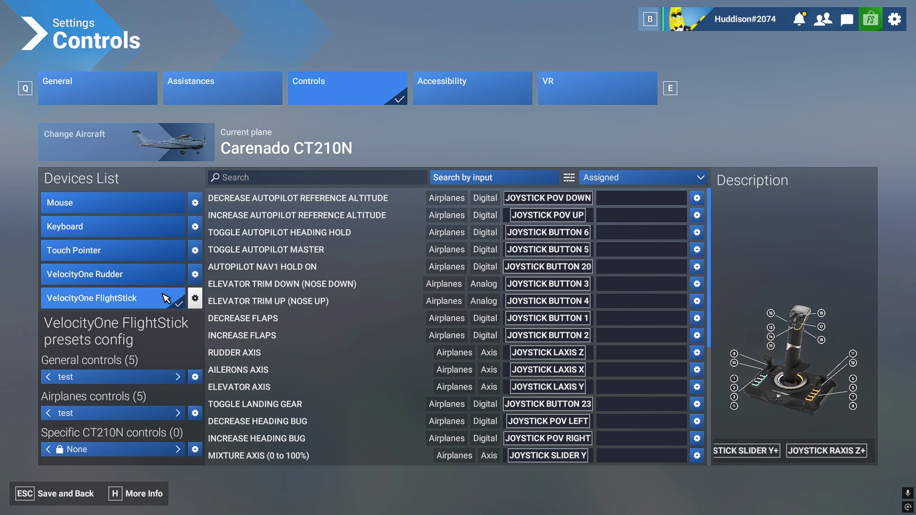
click(196, 298)
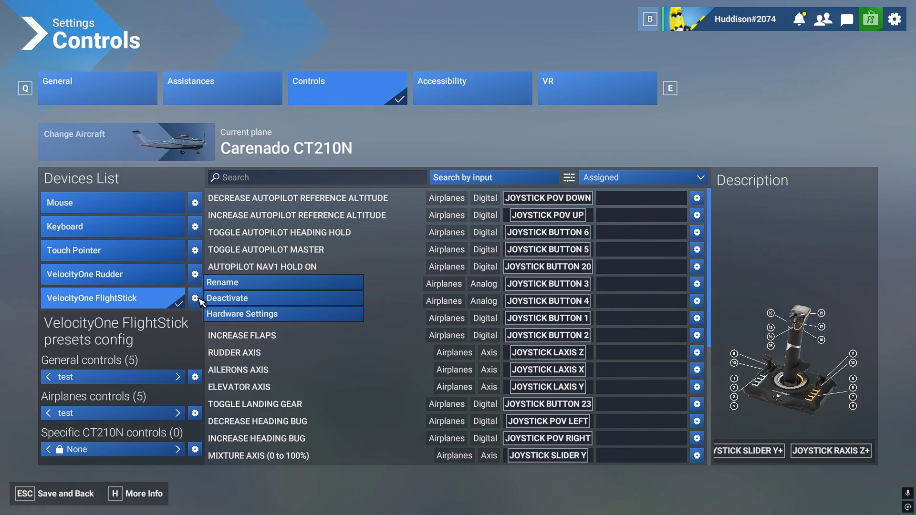
Step: Drag the LAXIS X positive sensitivity down to about -0.15 and save the curve
click(241, 313)
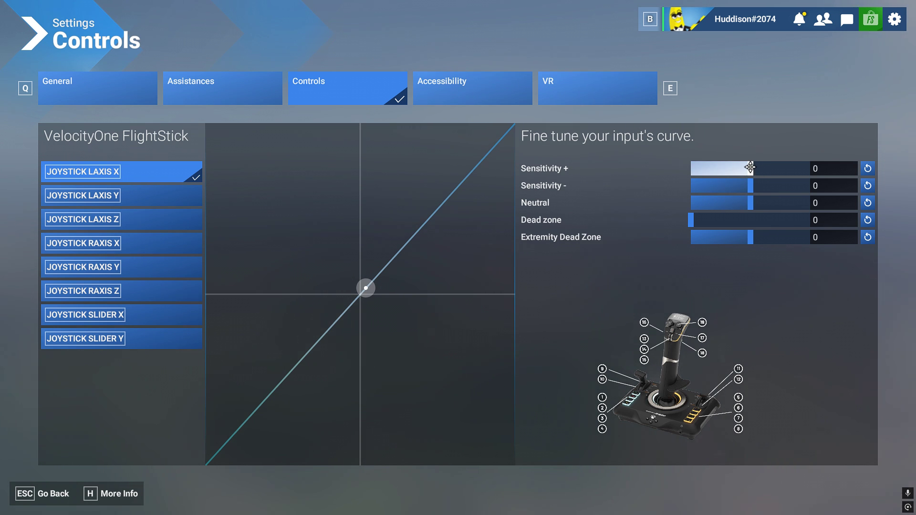
mouse_move(748, 167)
mouse_down()
mouse_move(741, 186)
mouse_move(744, 170)
mouse_up()
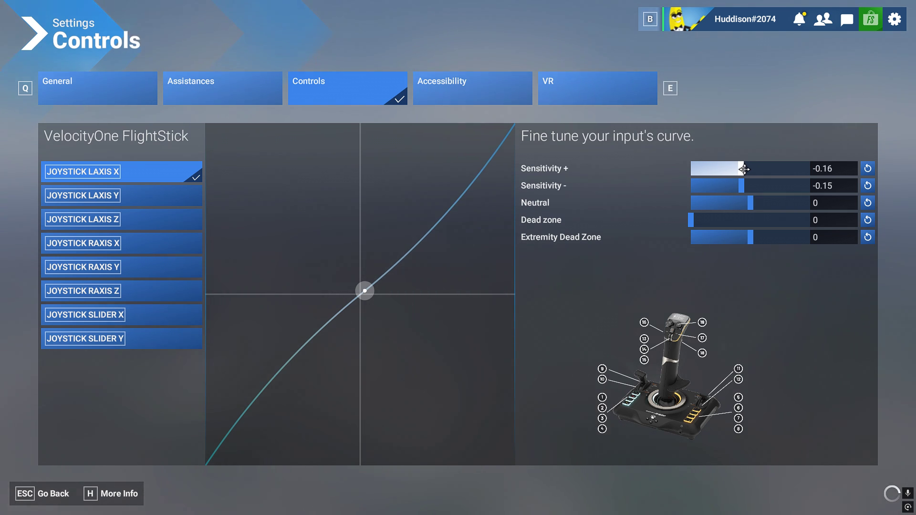
drag(745, 170, 745, 170)
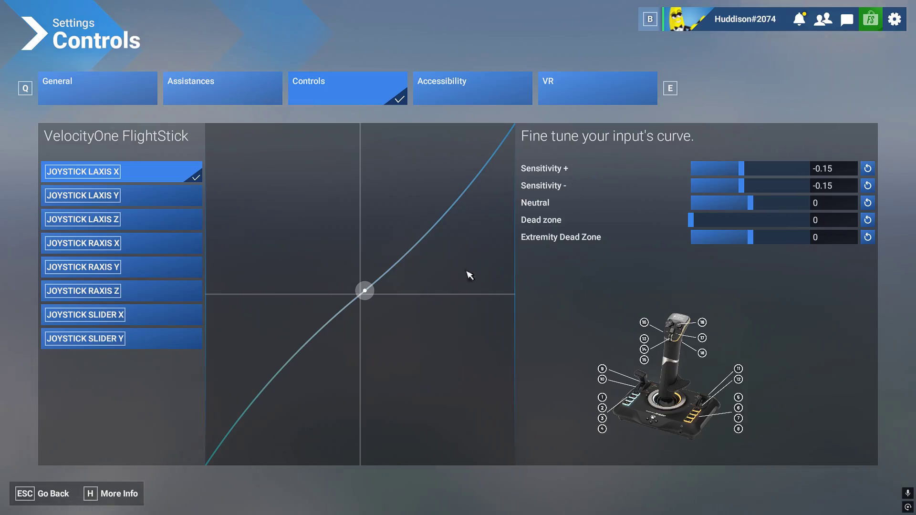
click(58, 496)
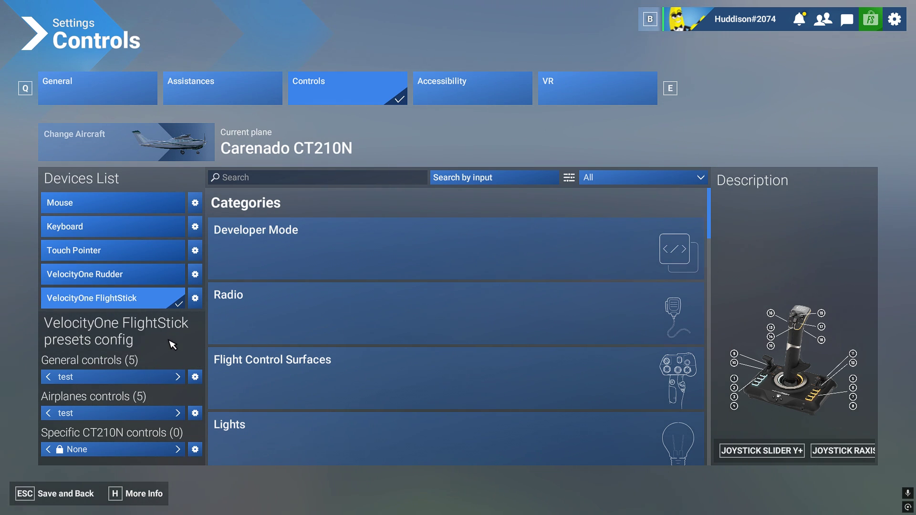
Step: Bring up the FlightStick device options menu
click(195, 299)
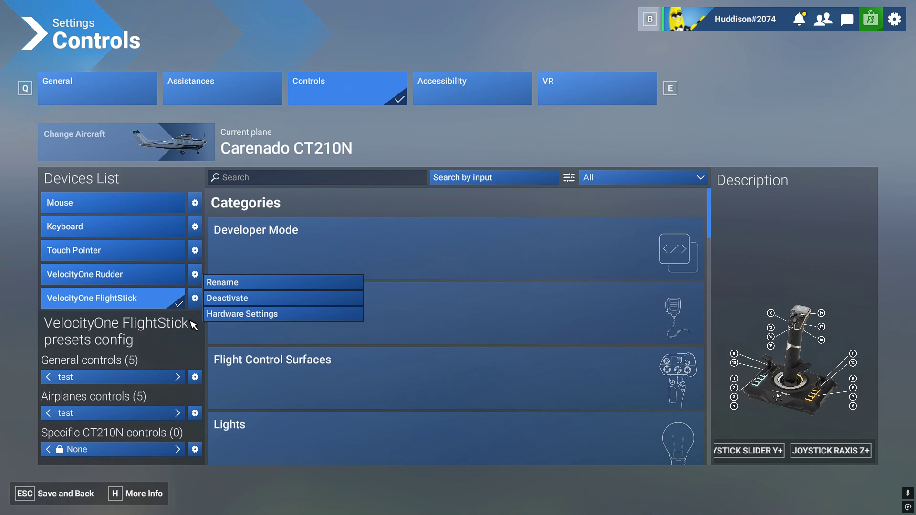
Step: Review the FlightStick's axis sensitivity curves in Hardware Settings, then return to Controls
click(192, 338)
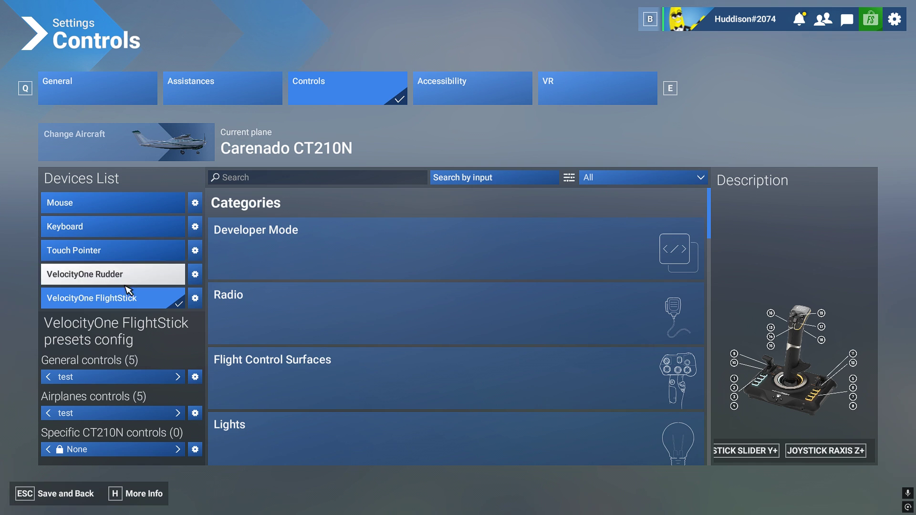
click(196, 298)
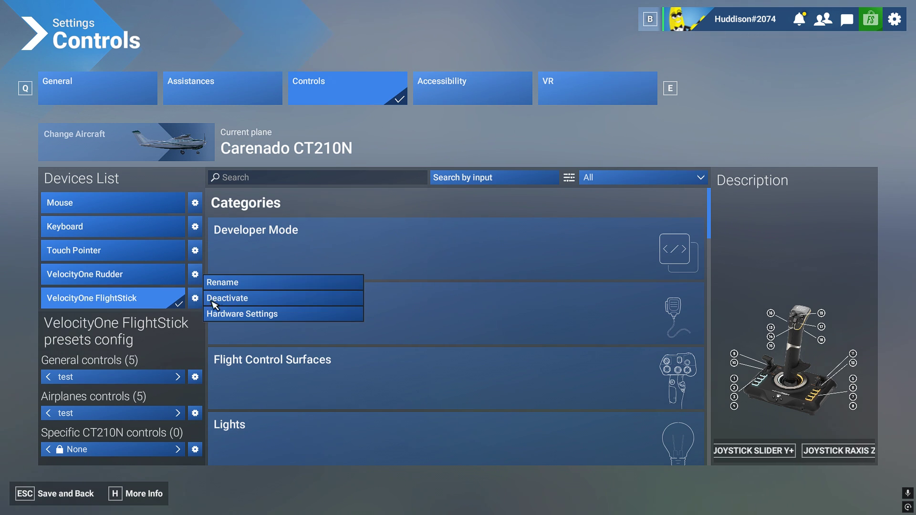
click(245, 314)
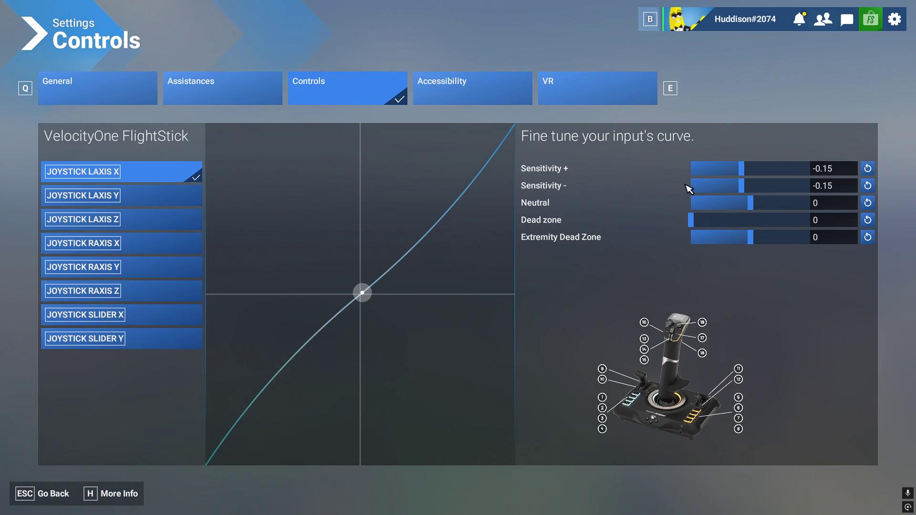
click(65, 488)
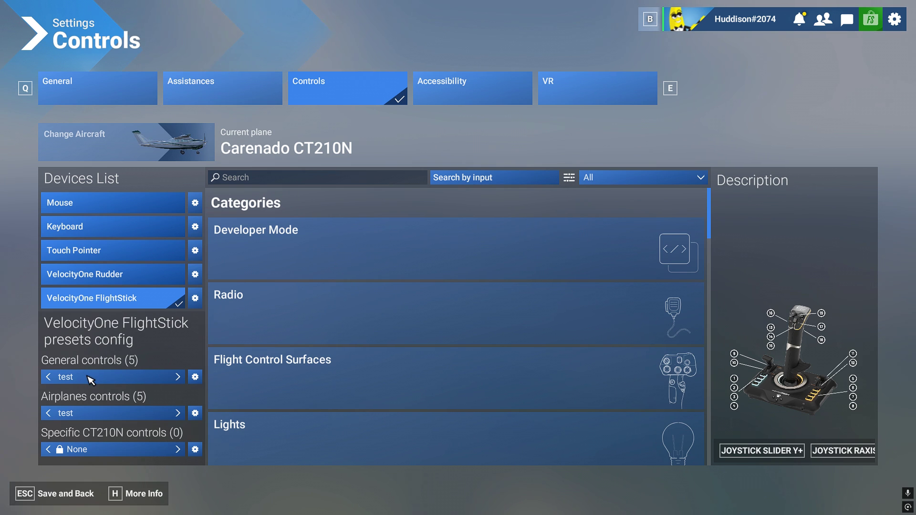
click(195, 377)
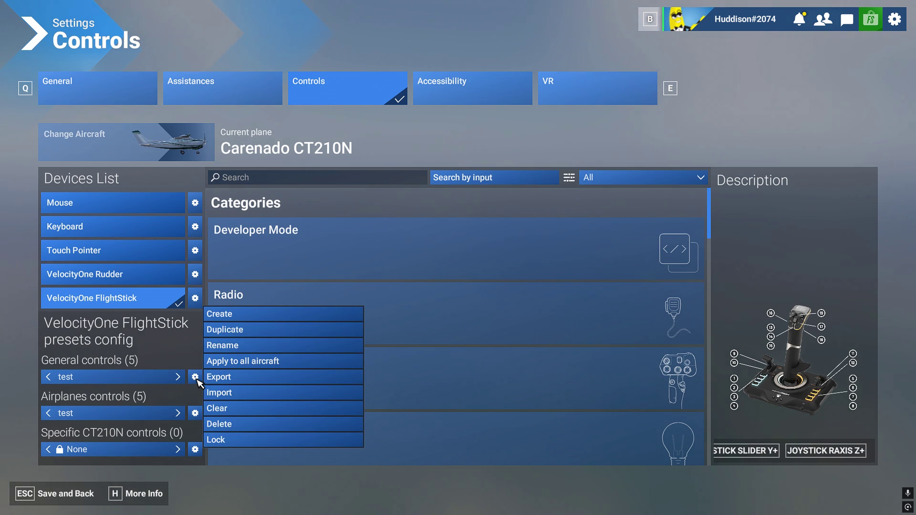
Step: Export the General preset as 'test General' into Documents > FS2024 Profiles and acknowledge success
click(226, 379)
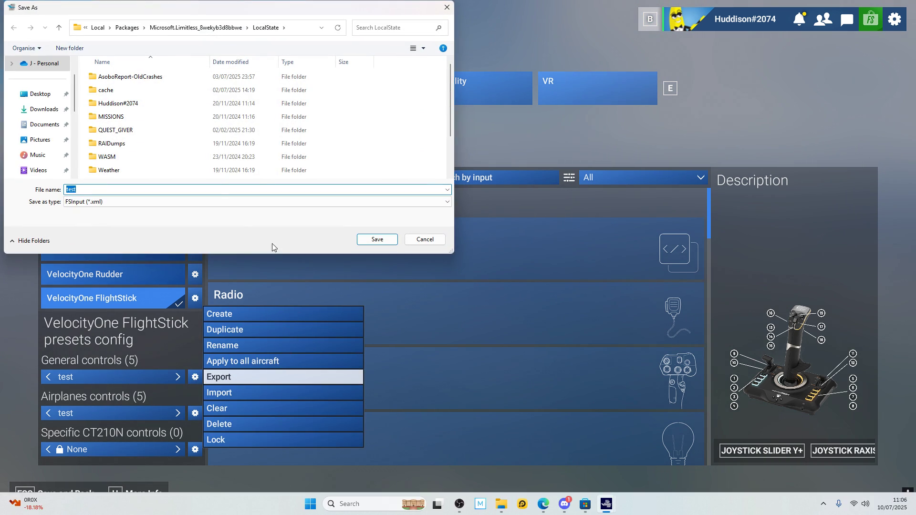
click(57, 125)
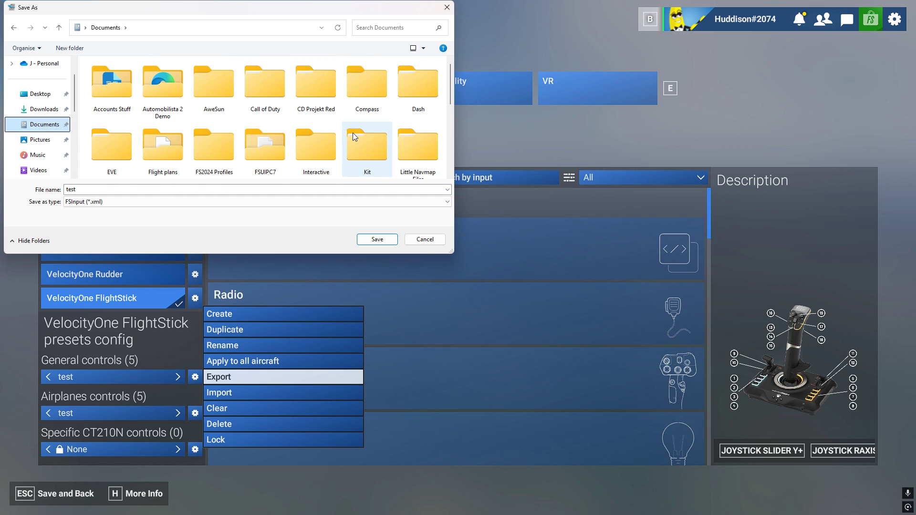
double_click(232, 143)
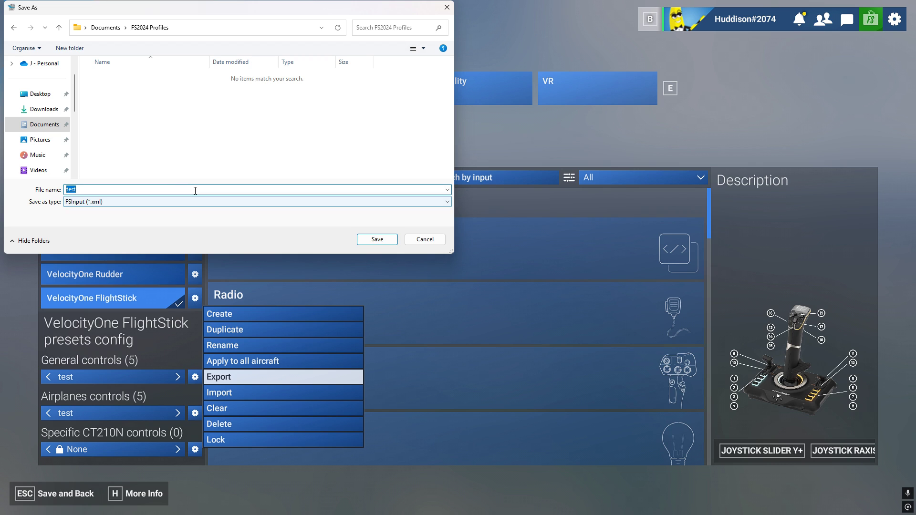
click(196, 191)
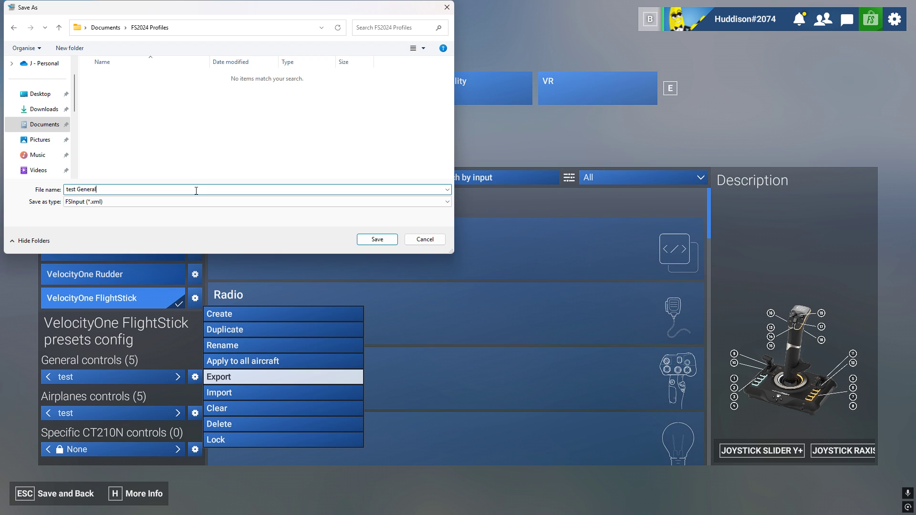
click(368, 244)
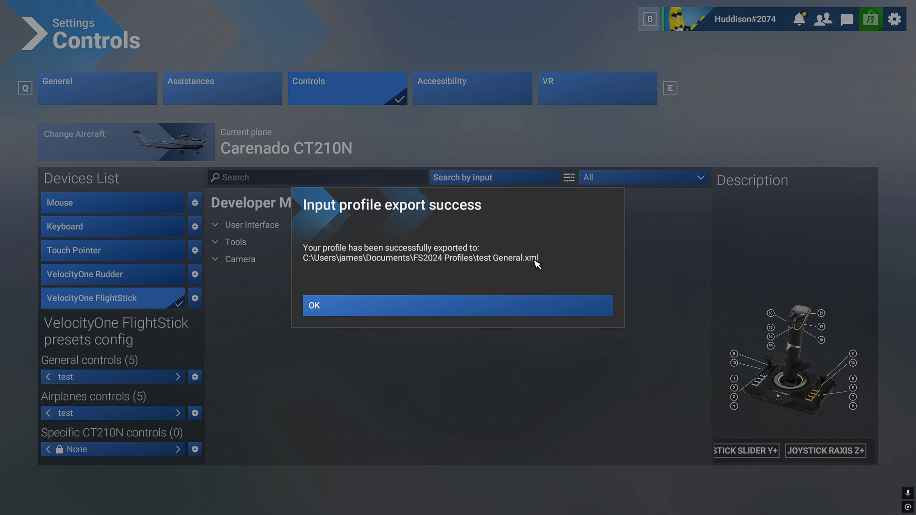
click(385, 309)
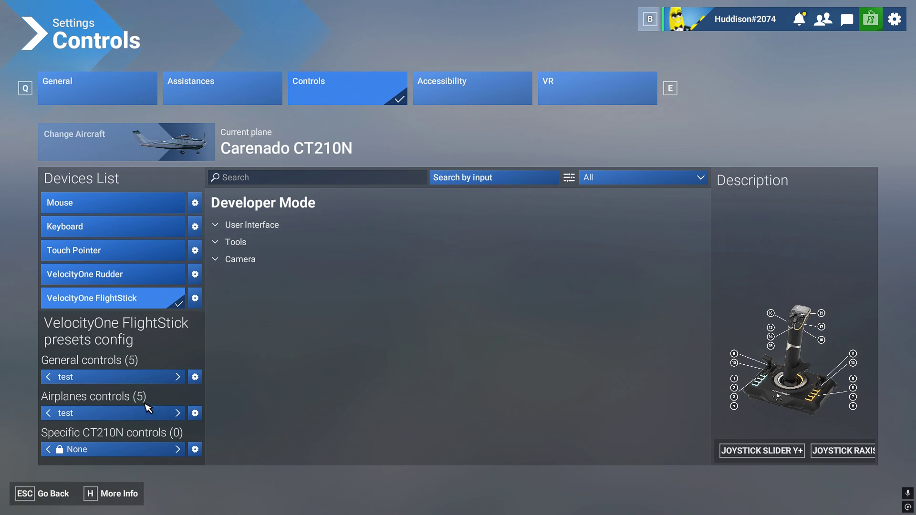
Step: Export the Airplanes preset as 'test Airplanes' into Documents > FS2024 Profiles and acknowledge success
click(196, 414)
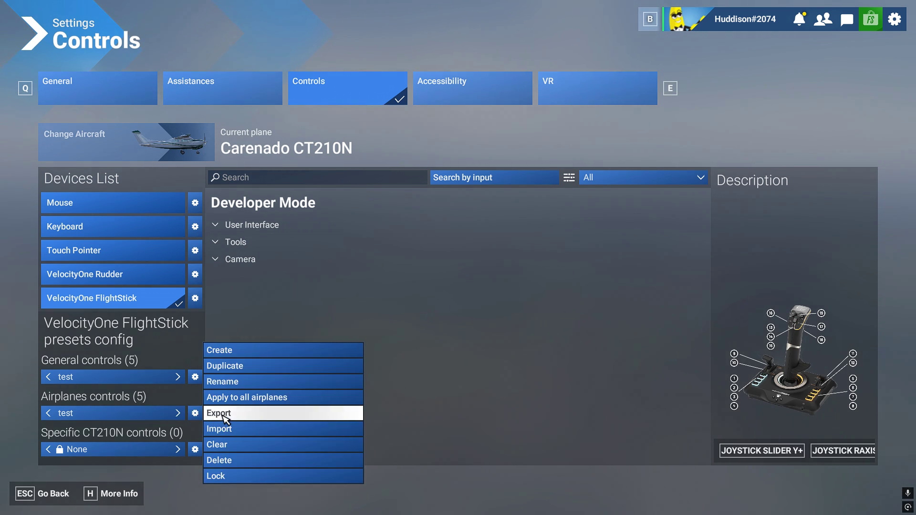
click(218, 413)
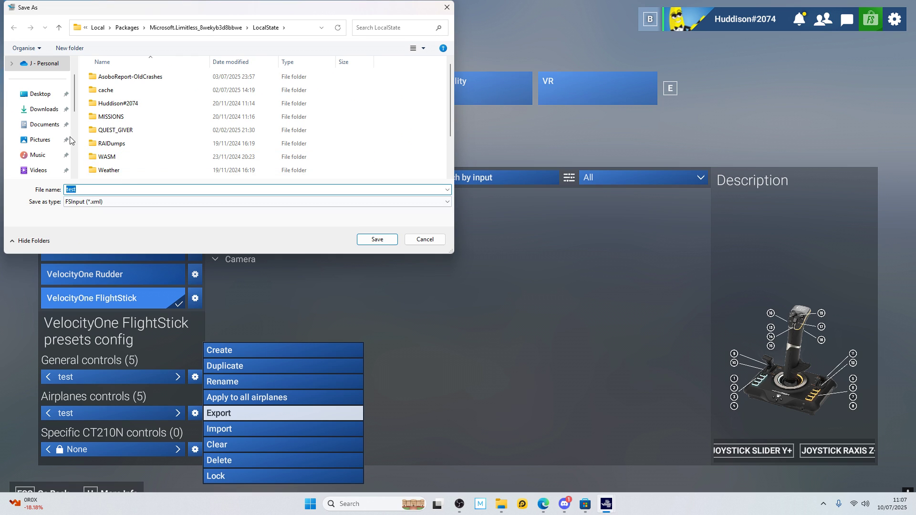
click(56, 125)
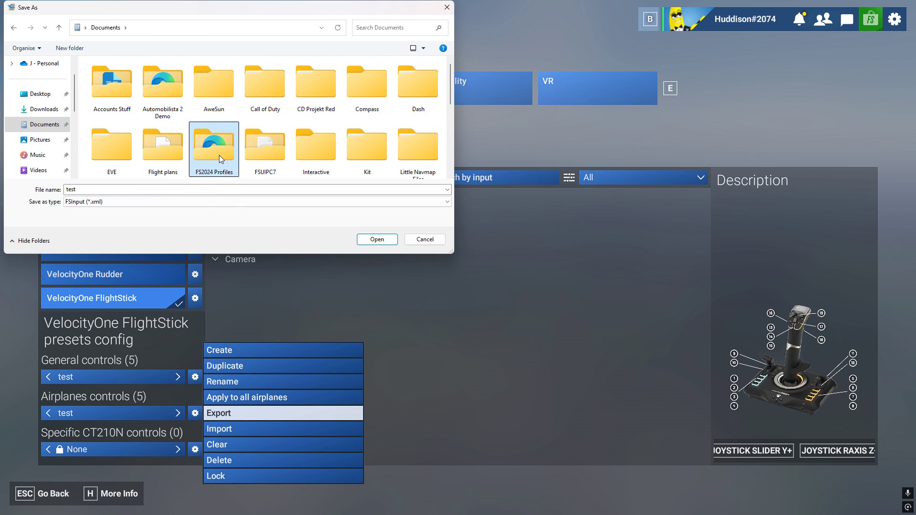
double_click(219, 156)
double_click(131, 191)
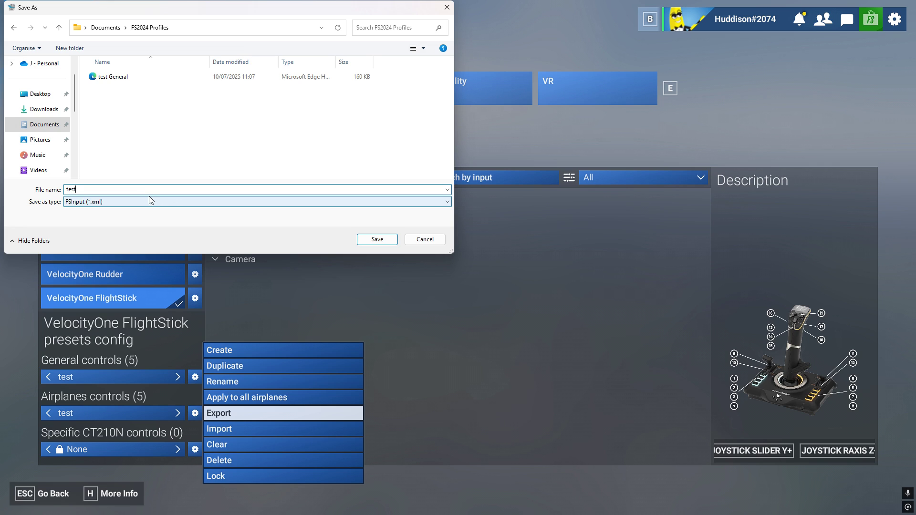
text(Airplanes)
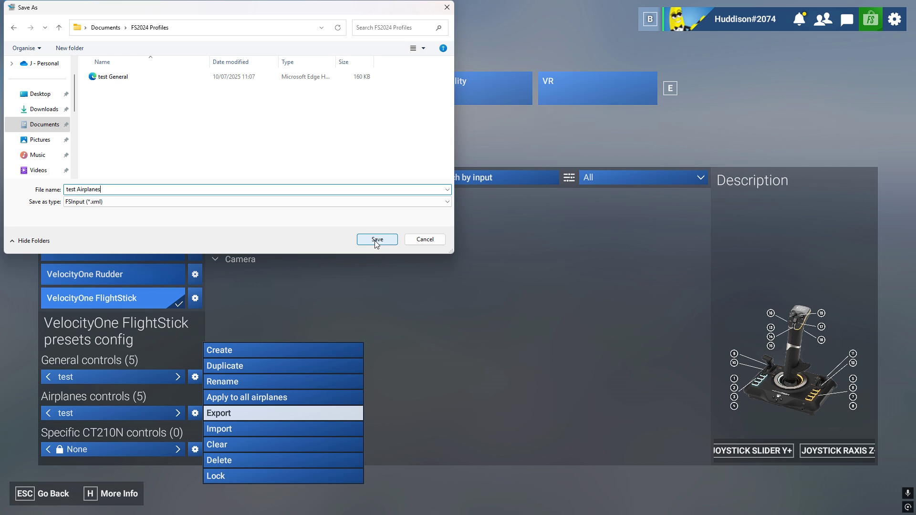
click(377, 240)
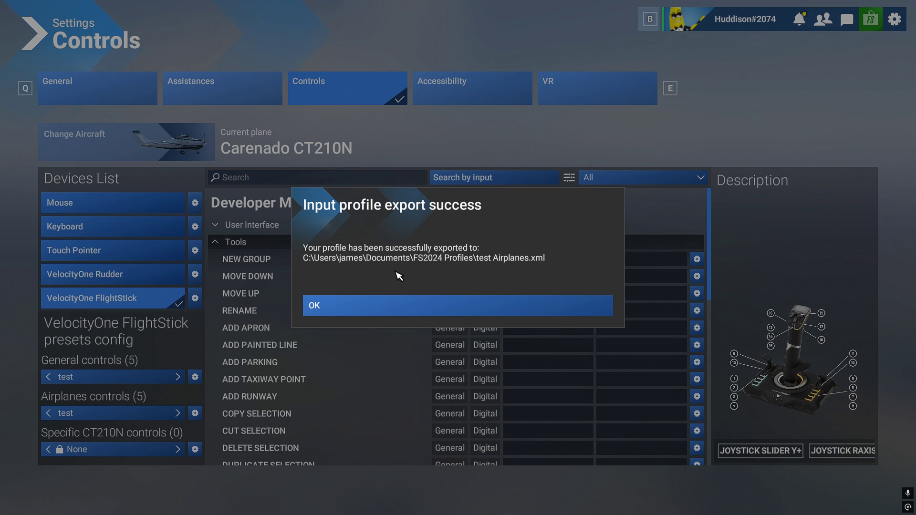
click(374, 303)
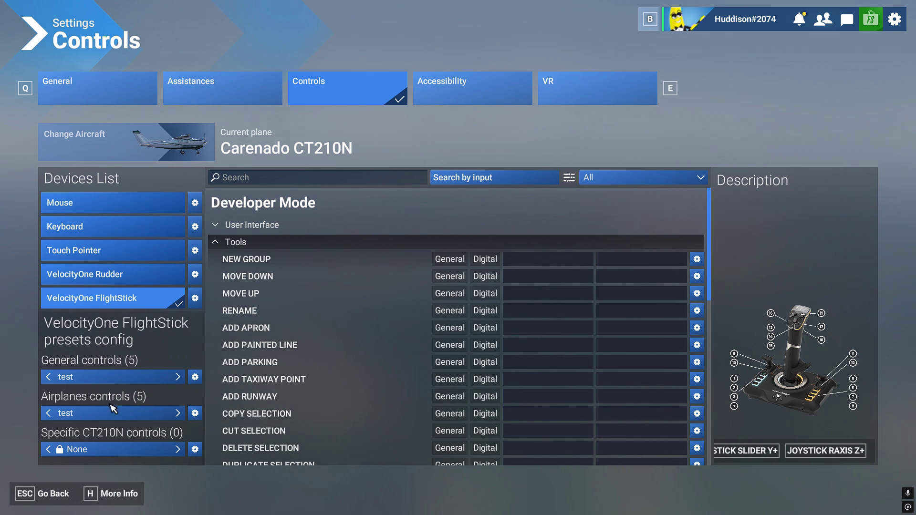
Step: Delete the 'test' presets from both the General and Airplanes controls
click(195, 377)
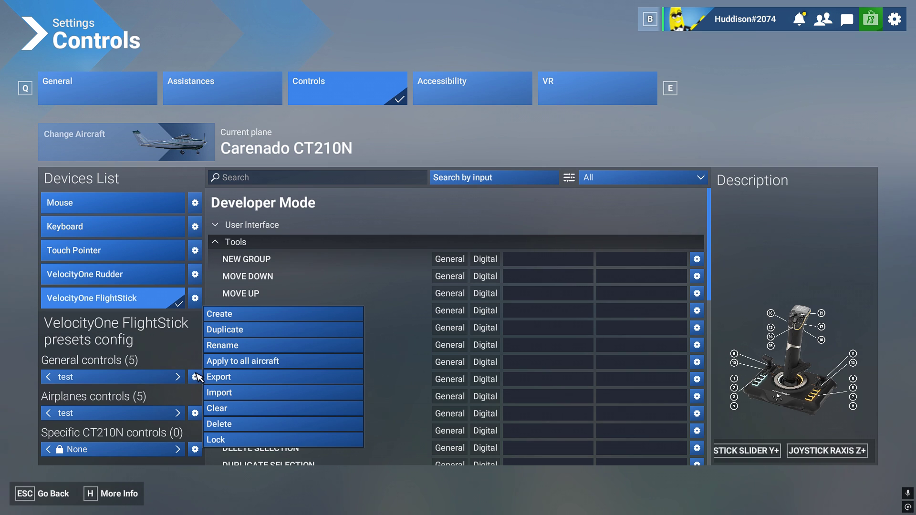
click(250, 425)
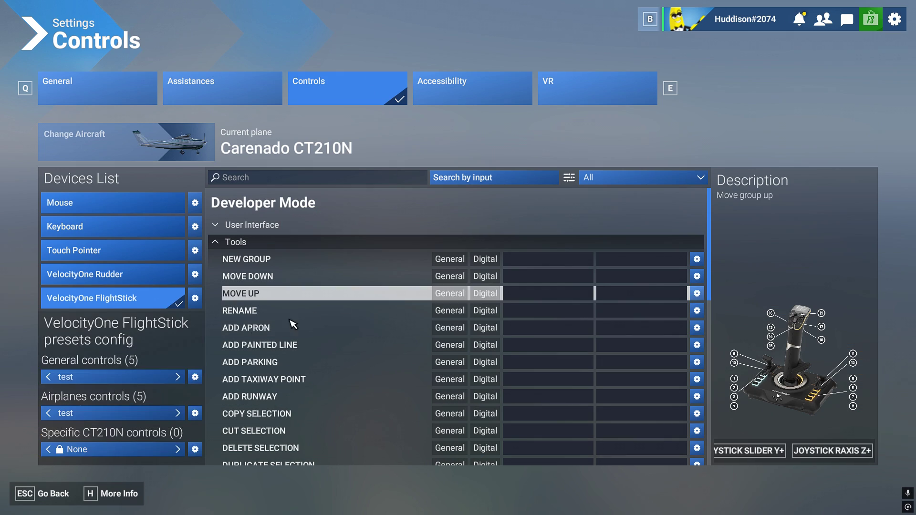
click(362, 300)
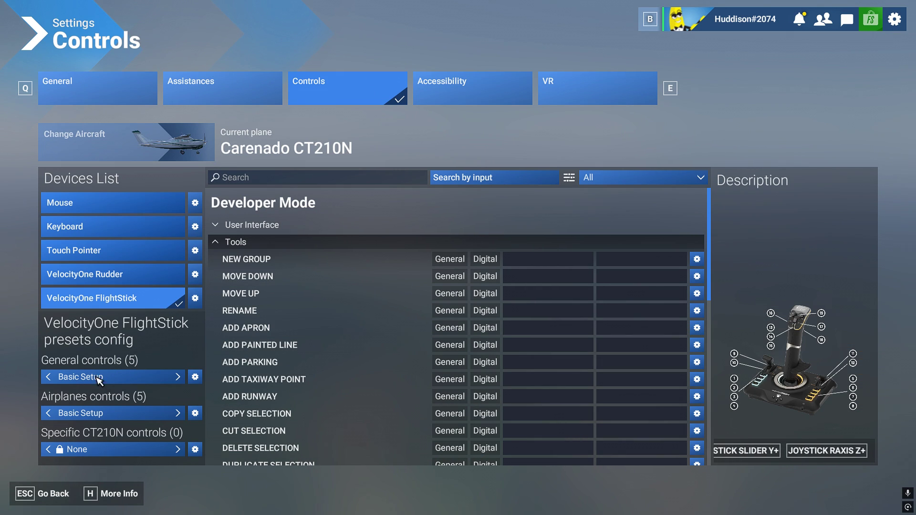
click(178, 414)
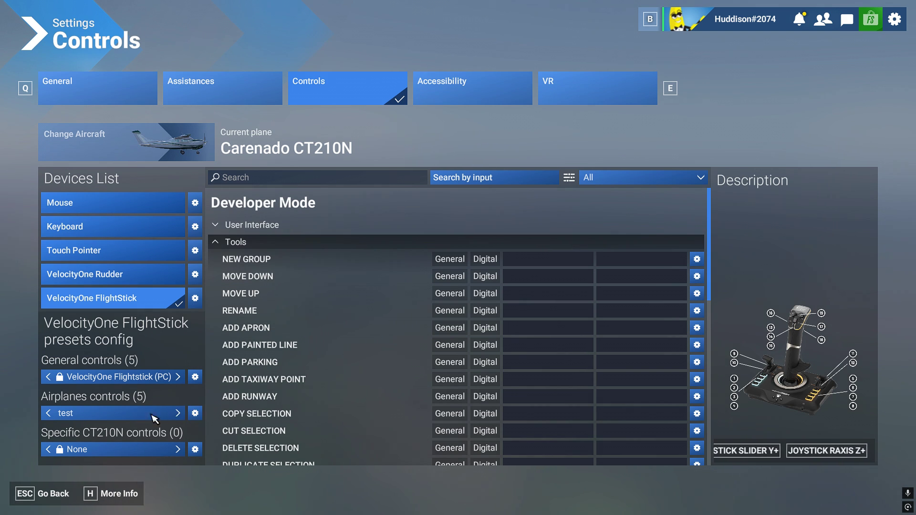
click(196, 413)
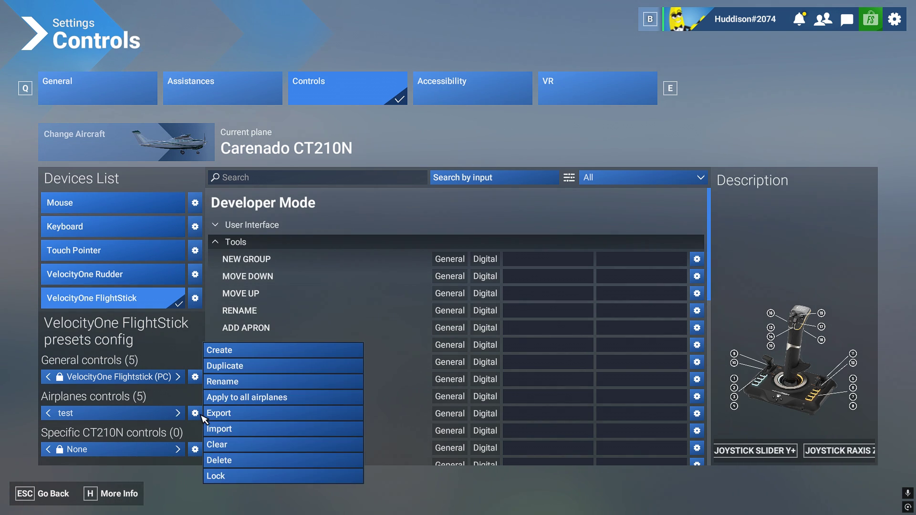
click(242, 460)
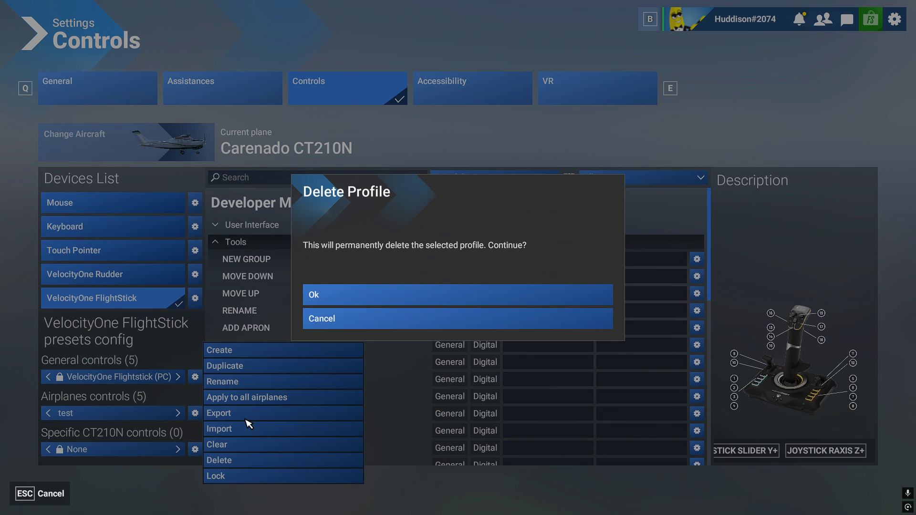
click(347, 301)
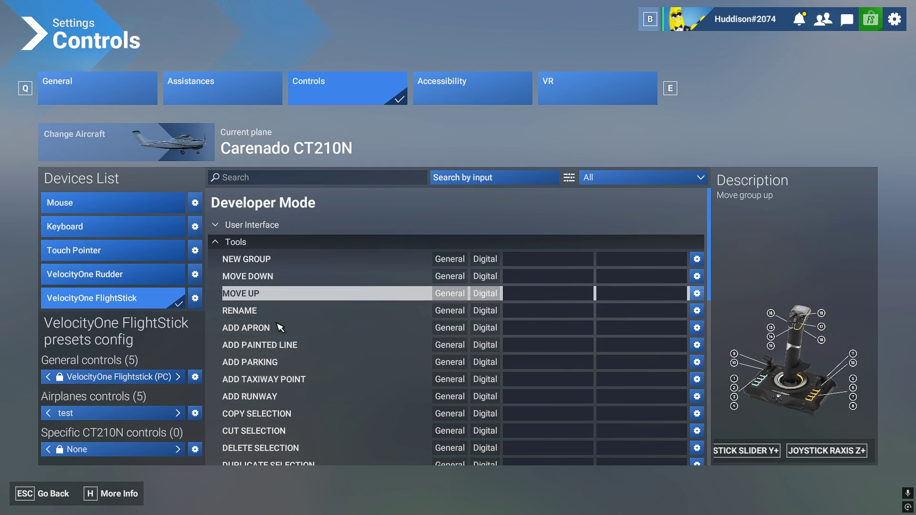
Step: Set both presets to VelocityOne Flightstick (PC) and save back to the pause menu
click(177, 413)
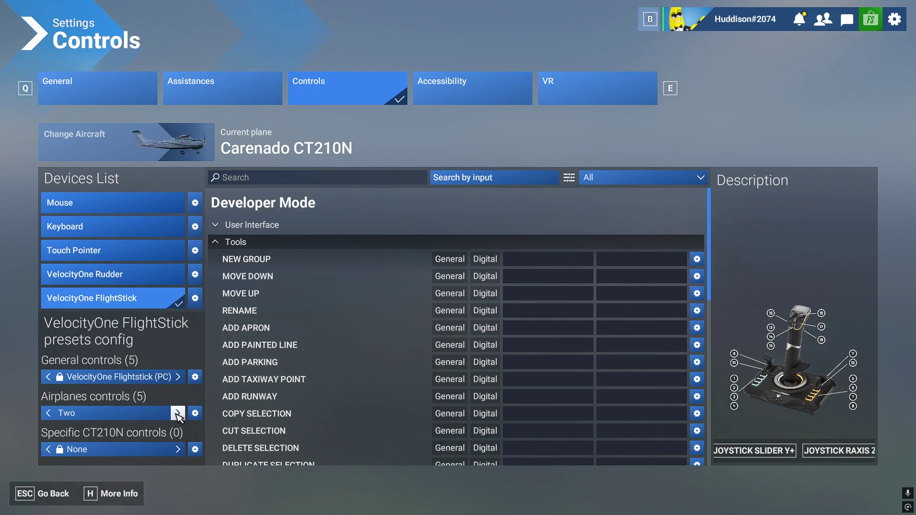
click(177, 413)
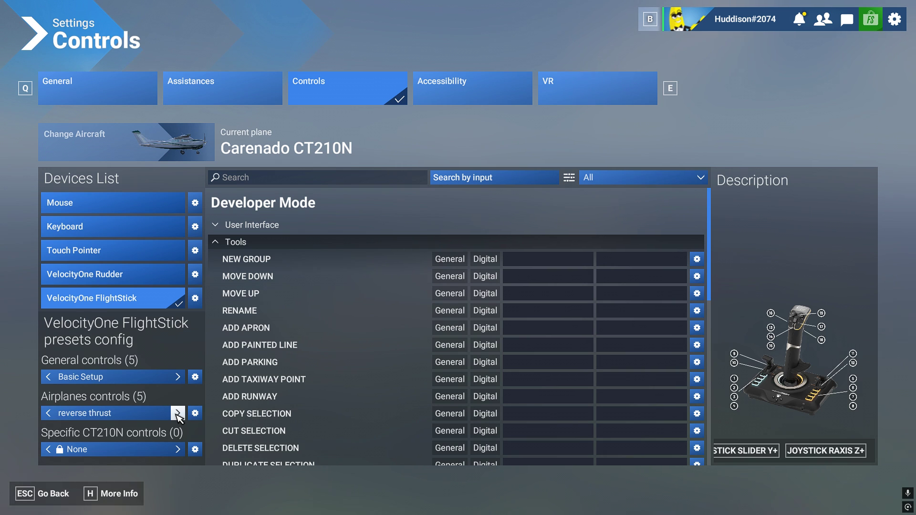
click(177, 413)
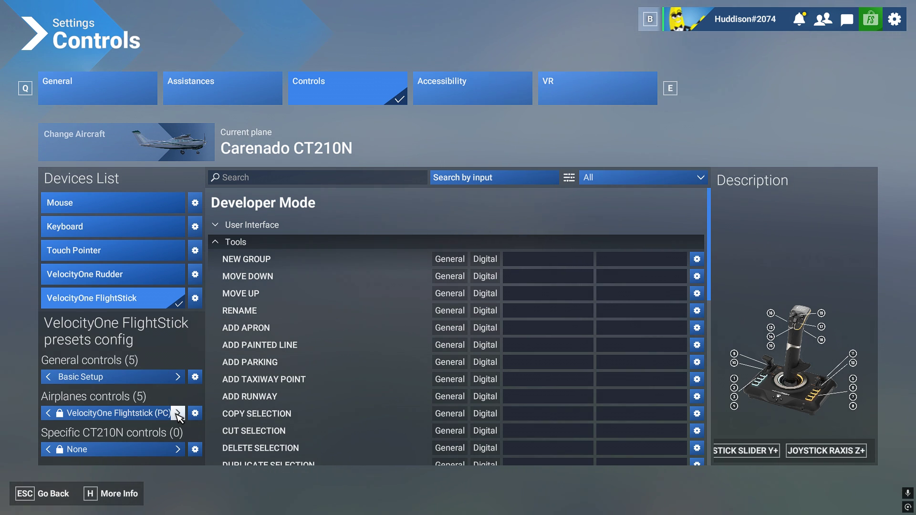
click(178, 377)
click(177, 377)
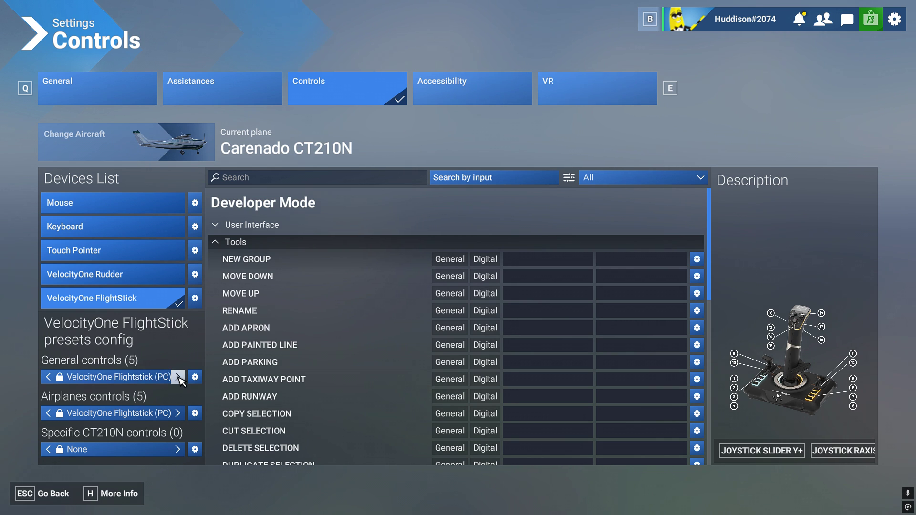
click(177, 377)
click(177, 378)
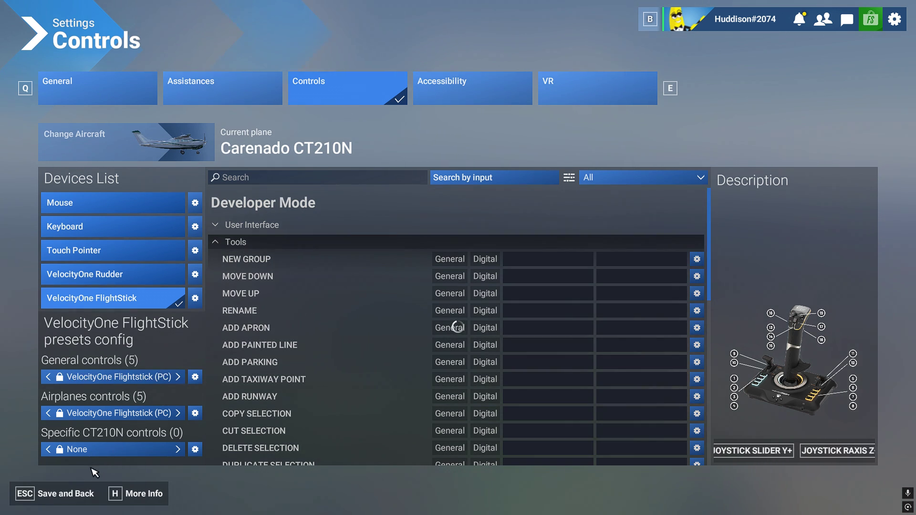
click(73, 497)
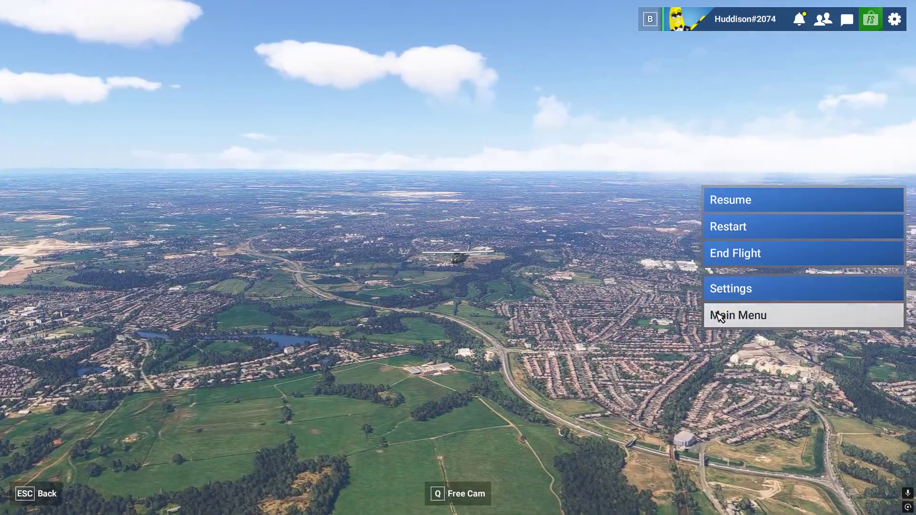
Step: Exit to the main menu and open the VelocityOne FlightStick's Controls settings
click(721, 314)
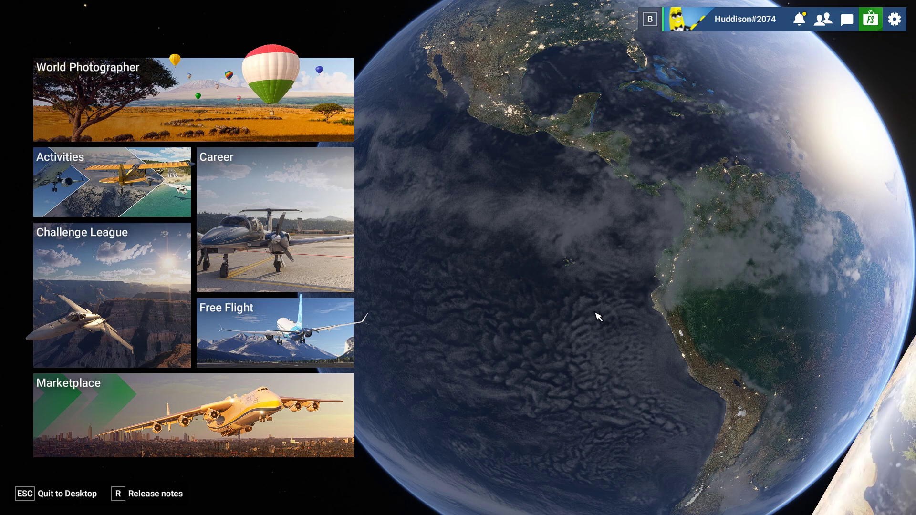
click(895, 19)
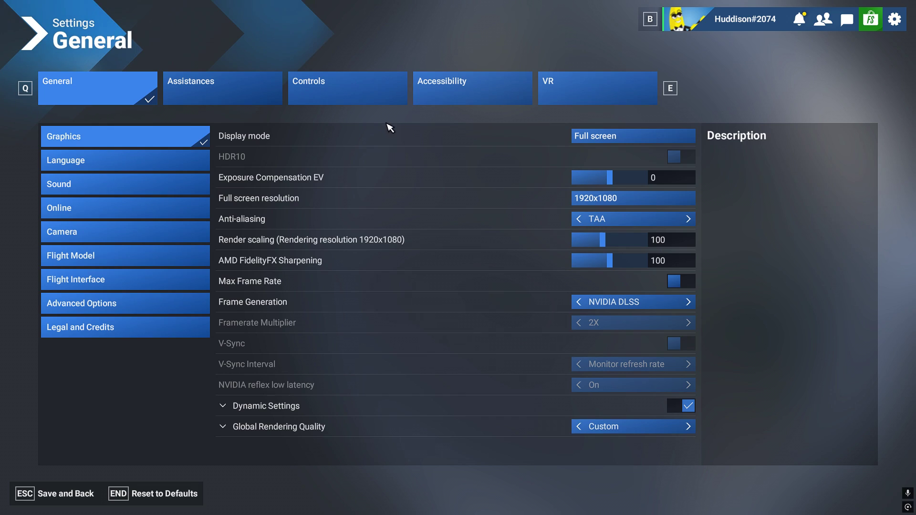
click(350, 96)
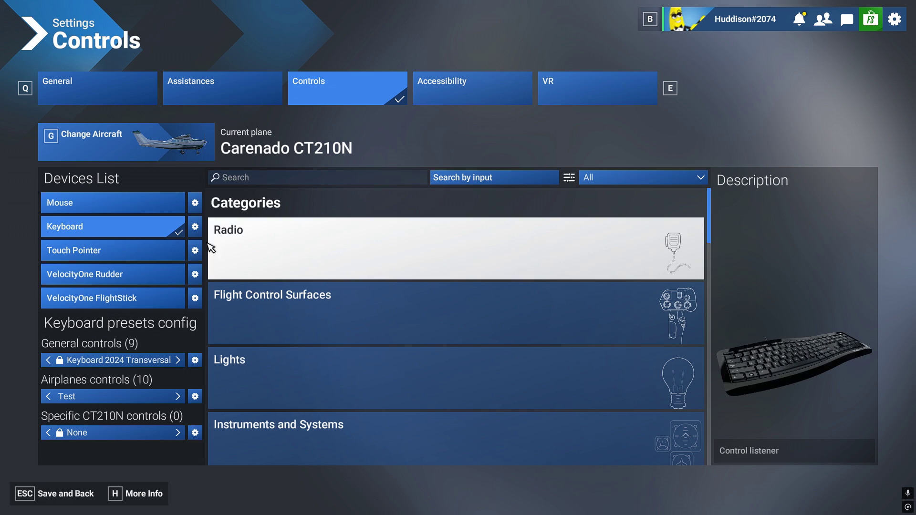
click(148, 299)
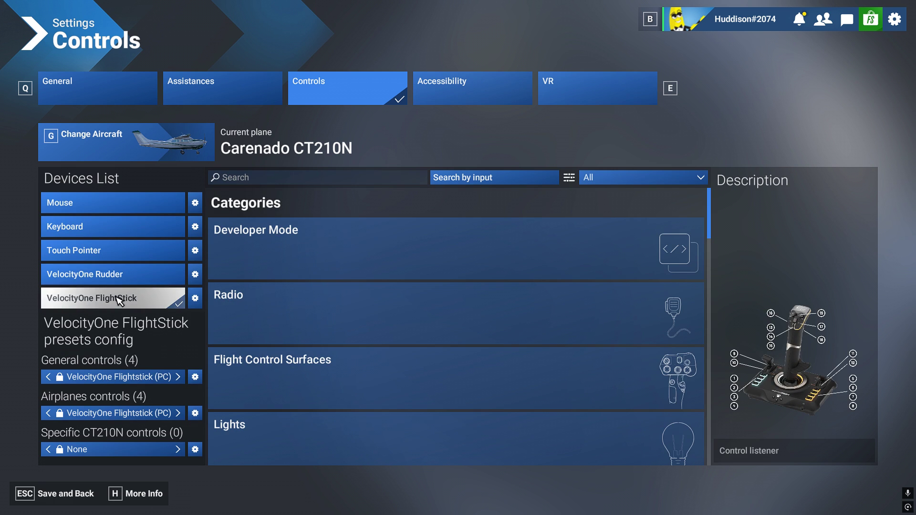
Step: Set the General controls preset to VelocityOne Flightstick (PC)
click(178, 377)
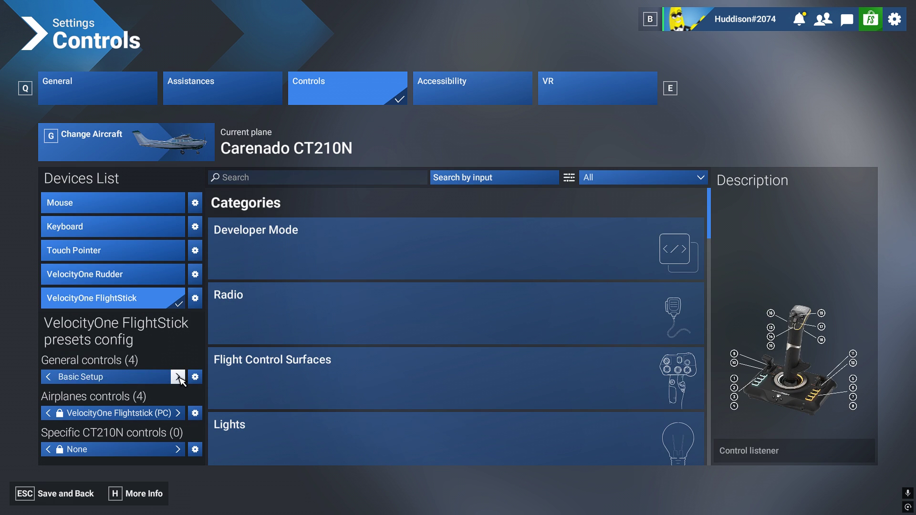
click(178, 377)
click(178, 377)
click(178, 377)
click(178, 377)
click(178, 377)
Step: Set the Airplanes controls preset to VelocityOne Flightstick (PC)
click(178, 414)
click(178, 413)
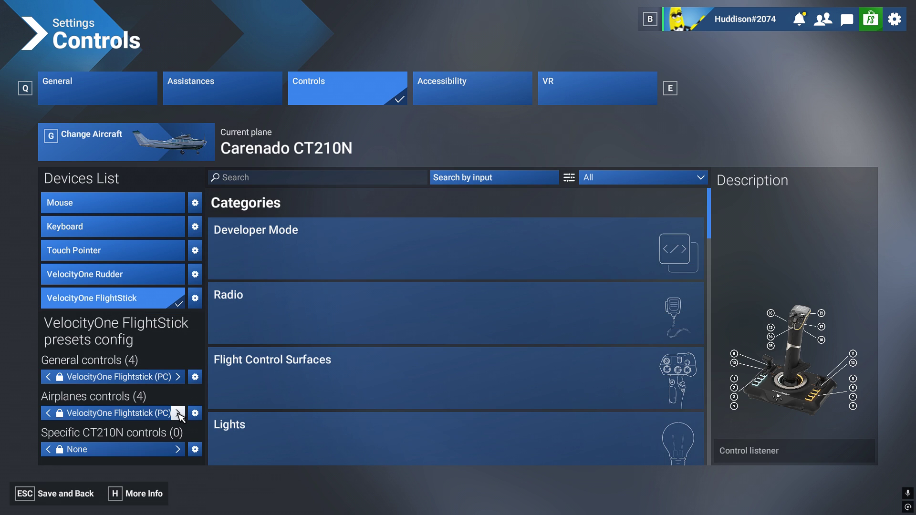
click(178, 414)
click(178, 413)
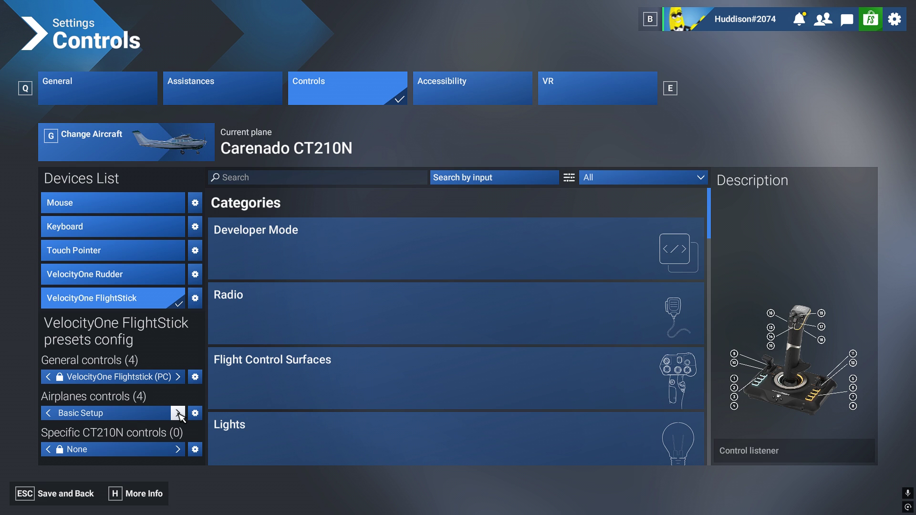
click(178, 413)
click(178, 413)
click(178, 413)
click(178, 414)
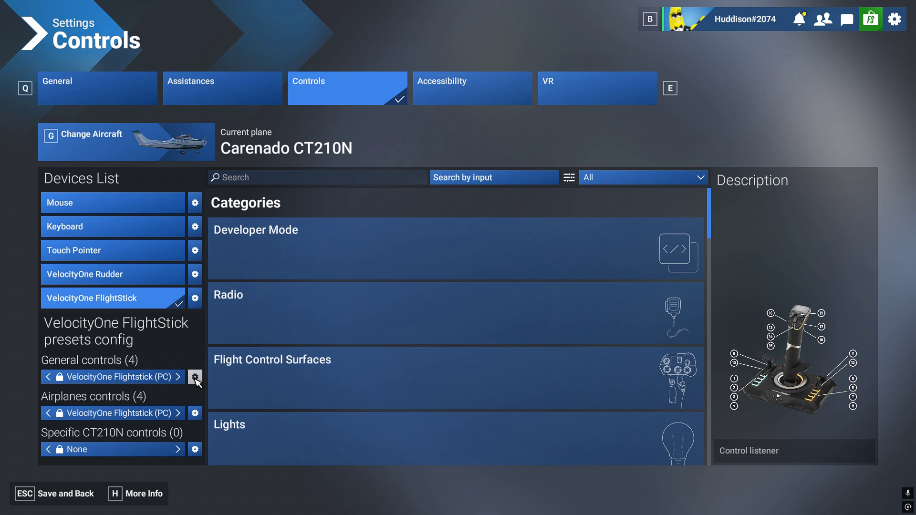
click(195, 378)
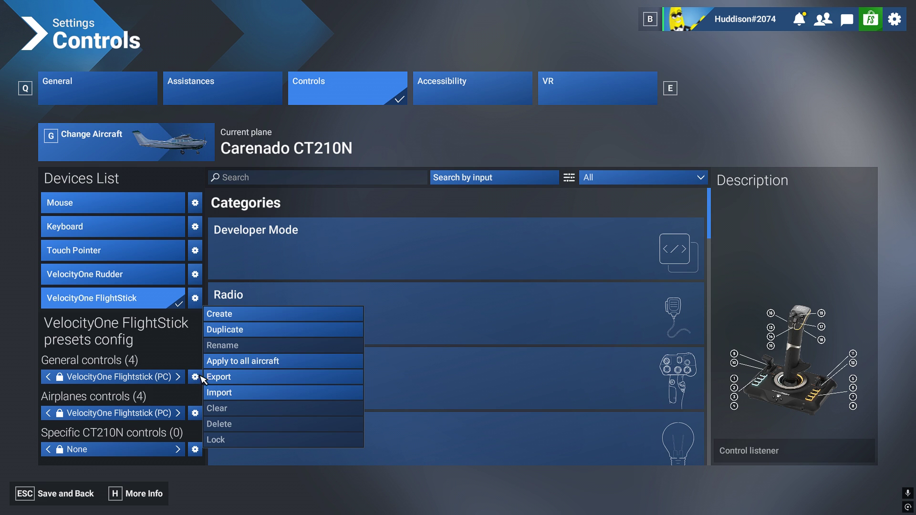
Step: Import 'test General' from Documents > FS2024 Profiles as the General controls preset
click(252, 393)
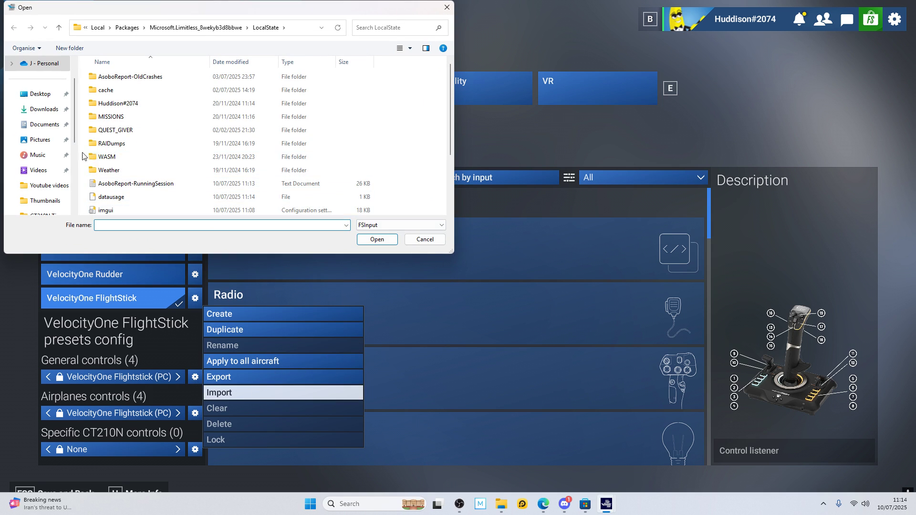
click(51, 126)
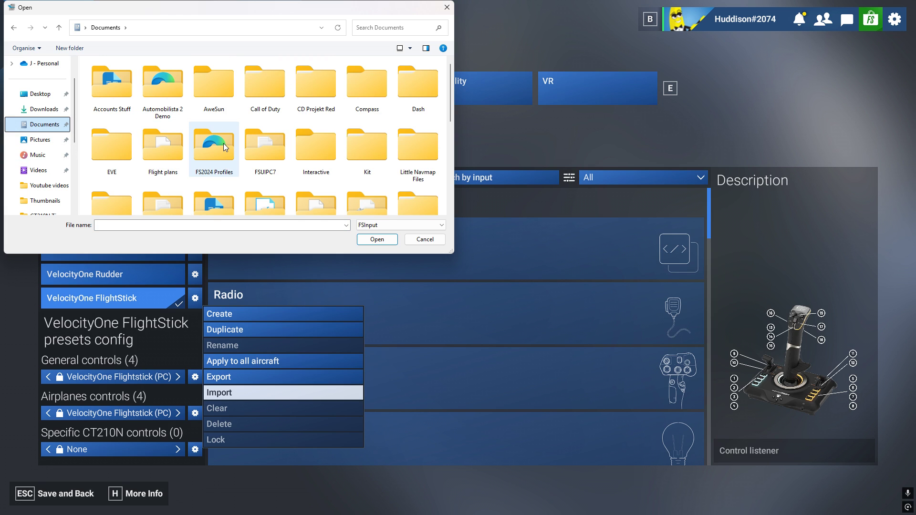
double_click(222, 144)
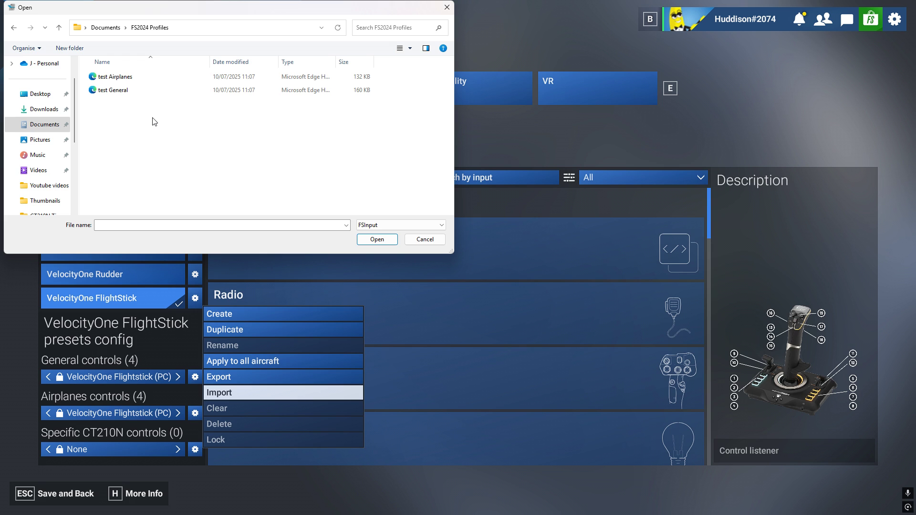
click(126, 91)
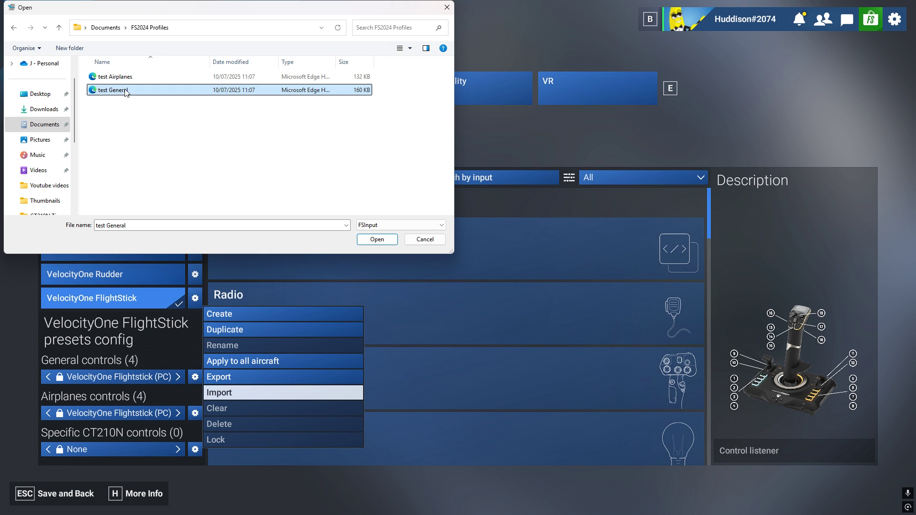
click(378, 240)
click(370, 257)
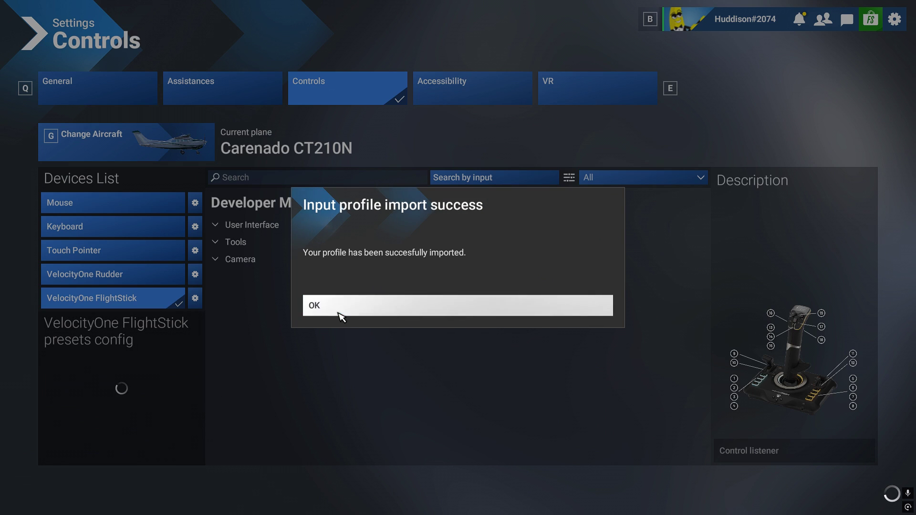
click(360, 311)
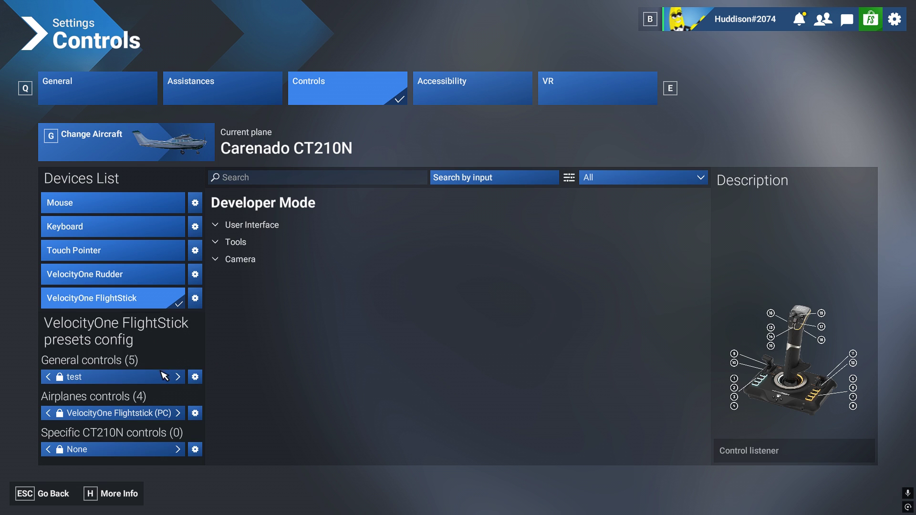
click(195, 414)
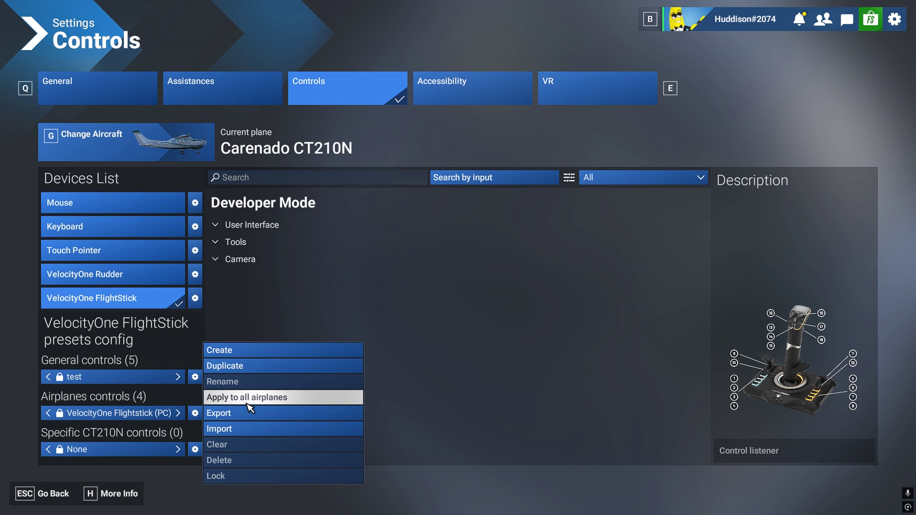
Step: Import 'test Airplanes' from Documents > FS2024 Profiles as the Airplanes controls preset
click(250, 430)
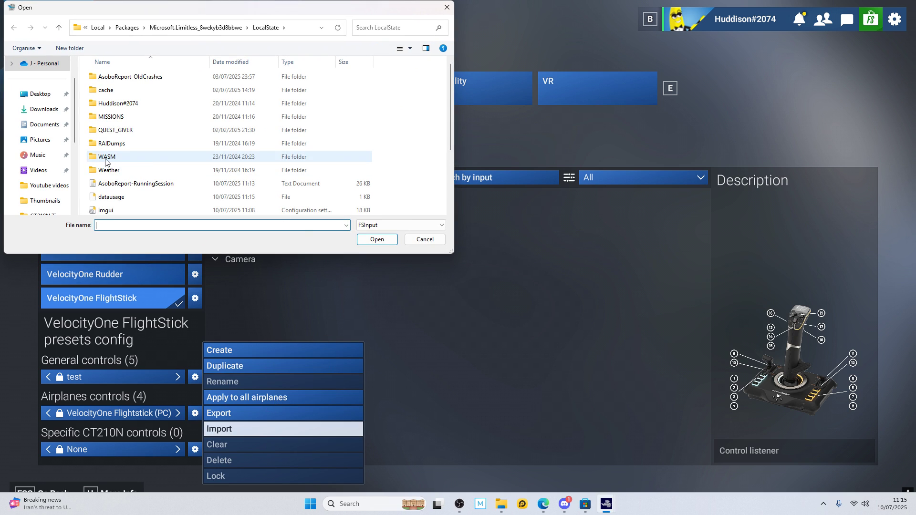
click(45, 124)
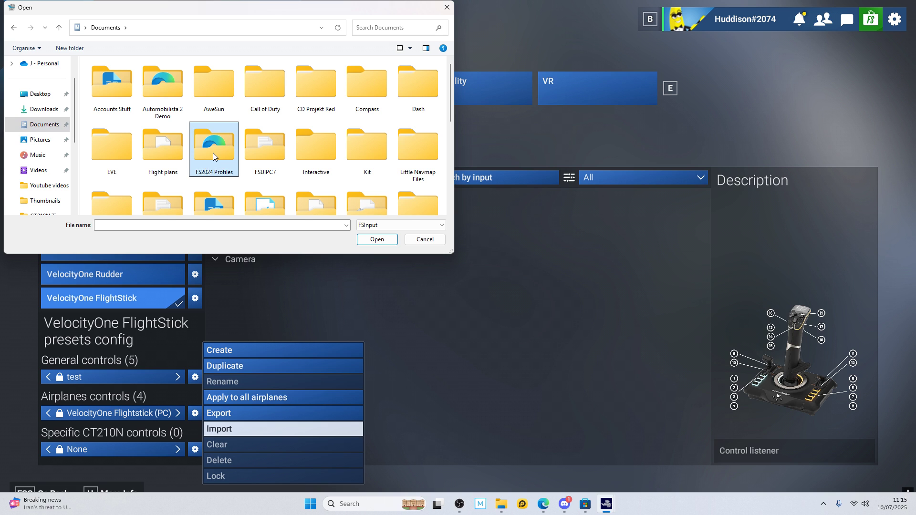
double_click(213, 153)
click(115, 79)
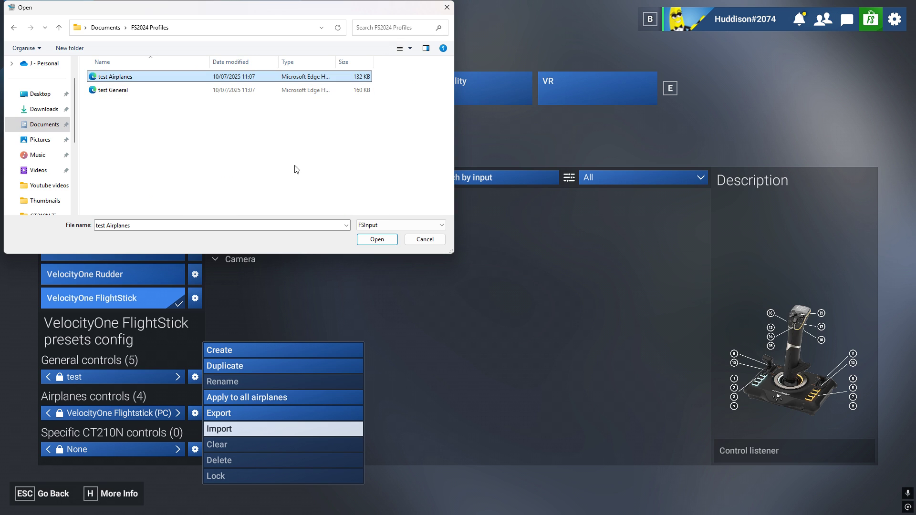
click(376, 239)
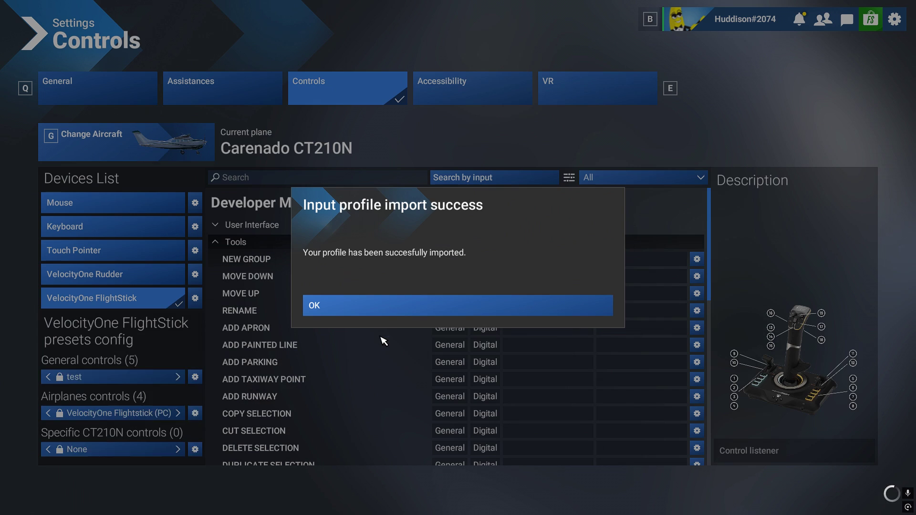
click(389, 310)
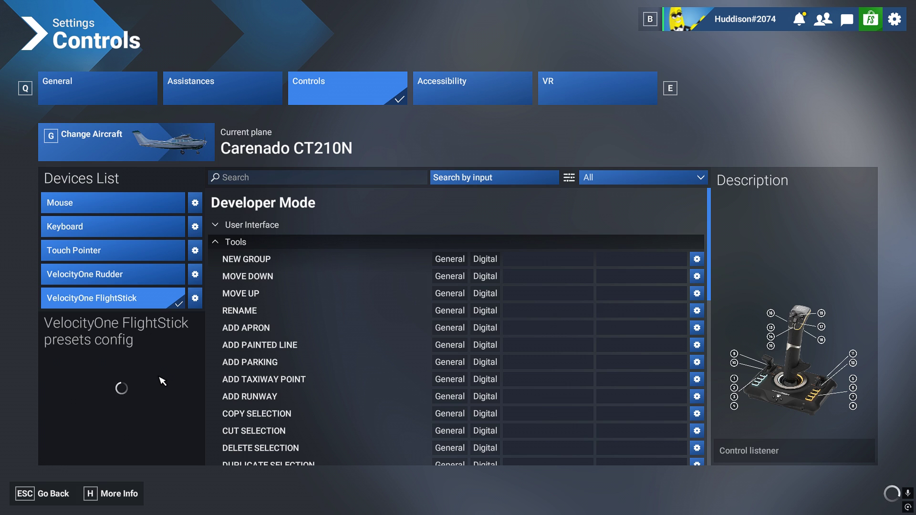
click(628, 177)
click(620, 231)
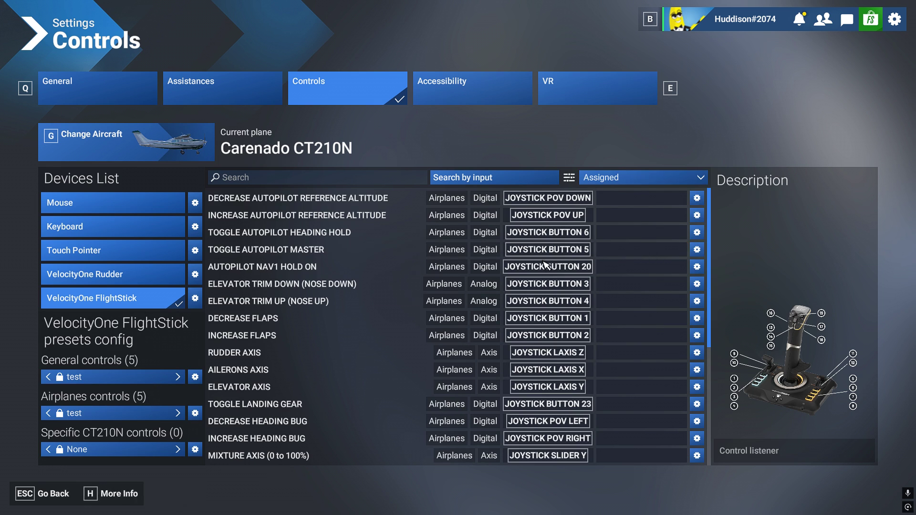
scroll(513, 284, down, 6)
scroll(516, 284, up, 6)
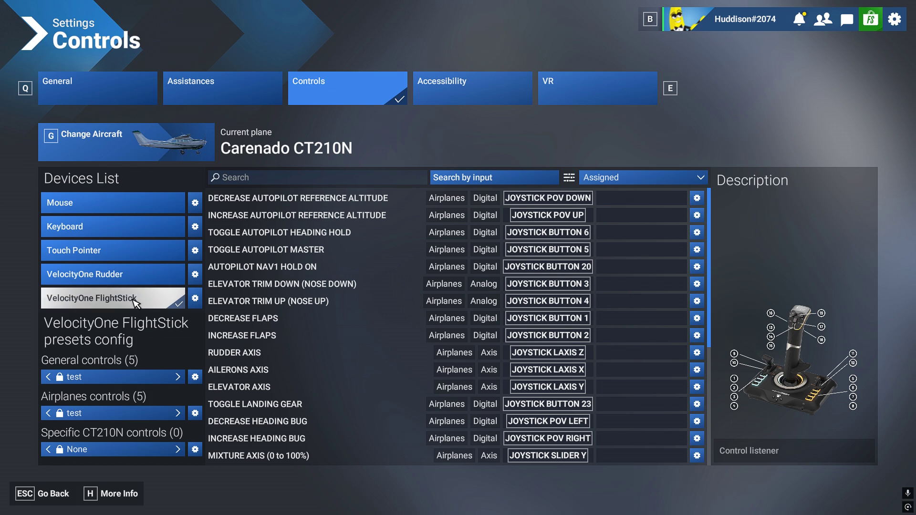
click(195, 298)
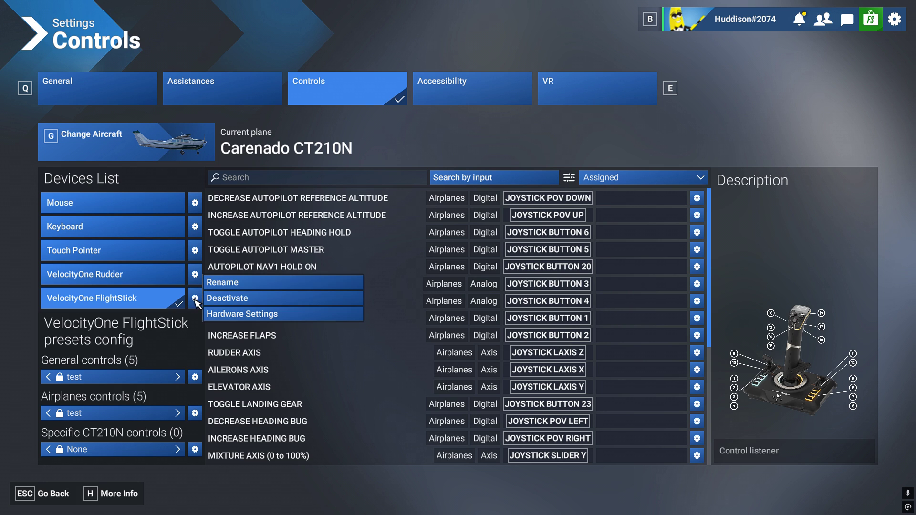
click(239, 314)
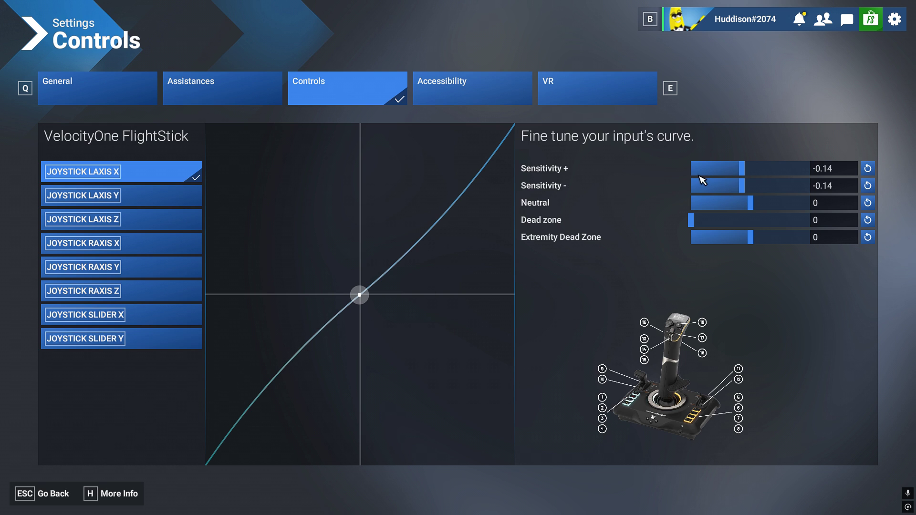
click(56, 494)
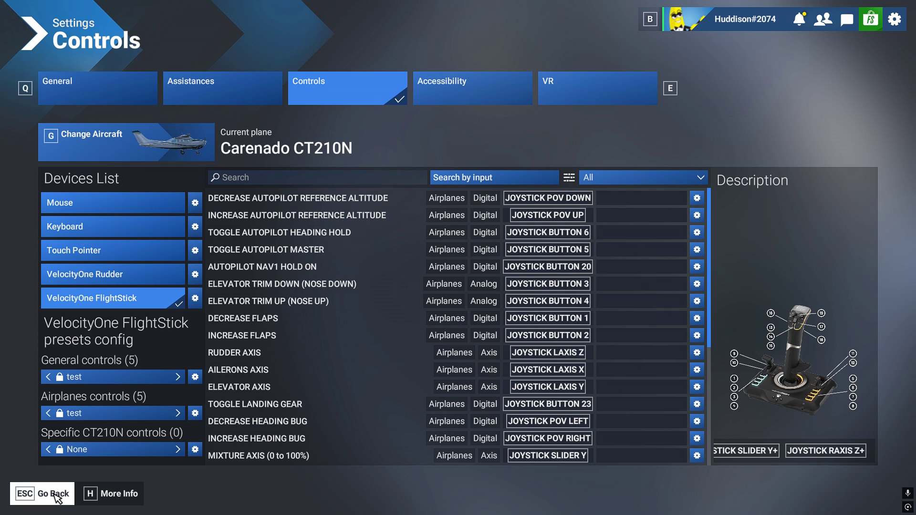
Step: Save the controls, set Manchester EGCC runway 23L as departure, and start the CT210N flight
click(56, 494)
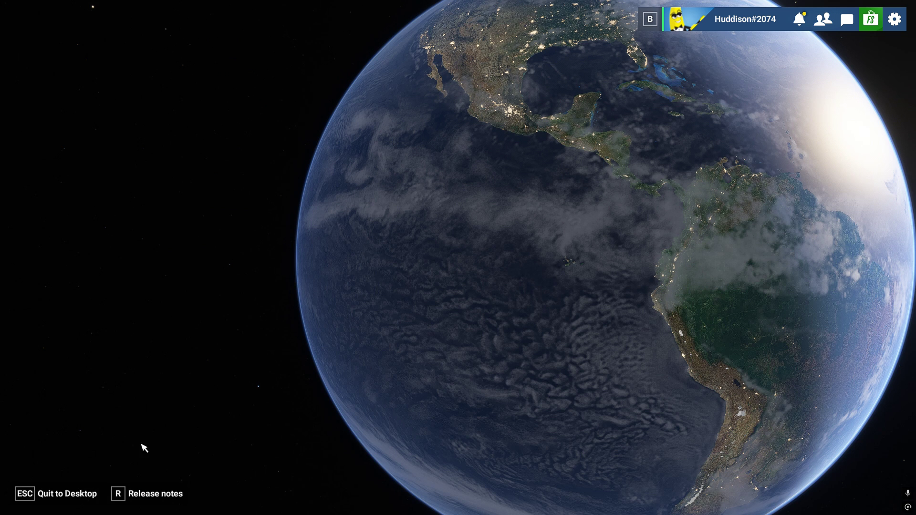
click(411, 293)
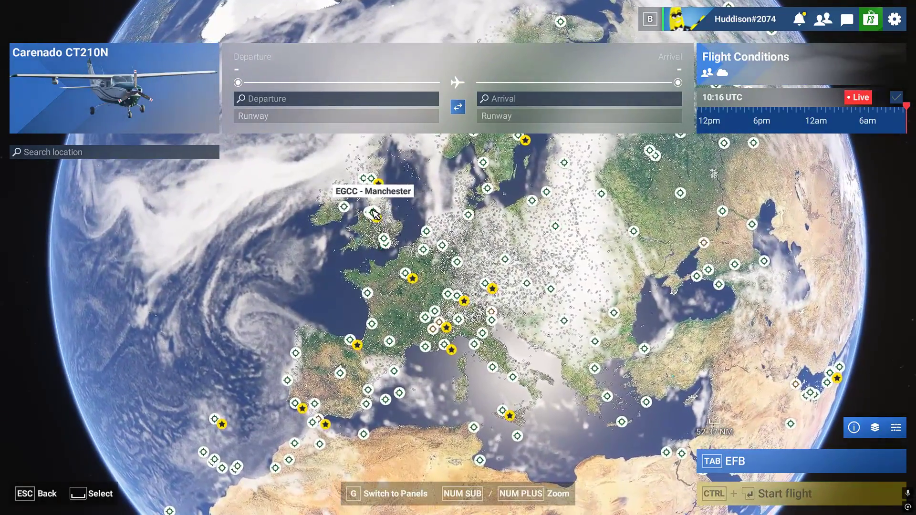
click(373, 211)
click(381, 240)
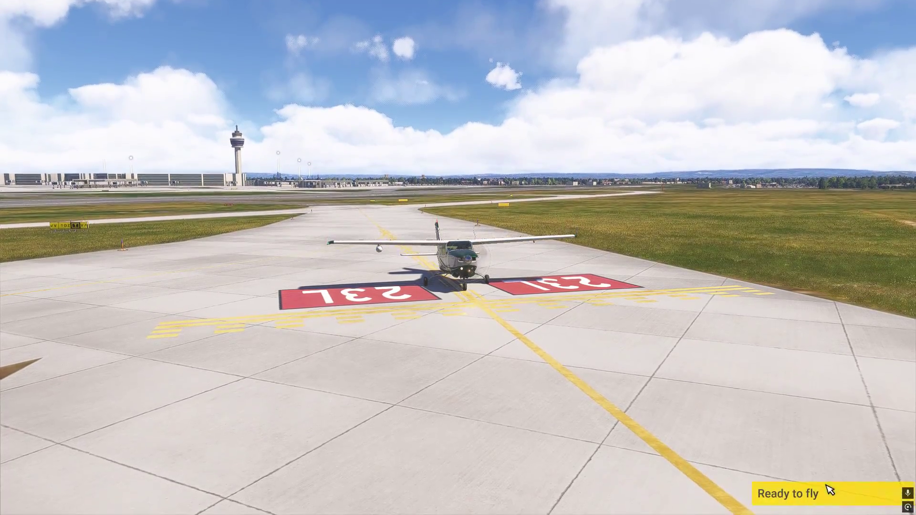
click(827, 491)
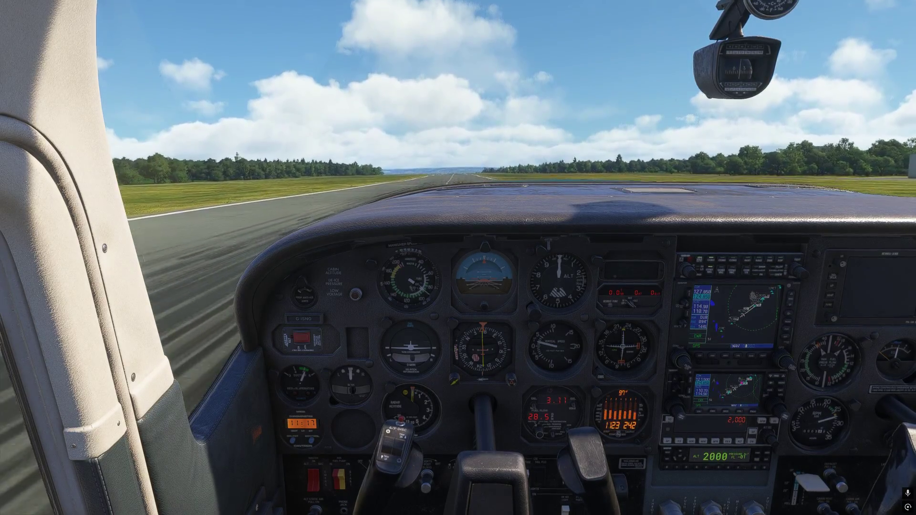
Step: Switch to an outside view of the CT210N as it lifts off the runway
key(End)
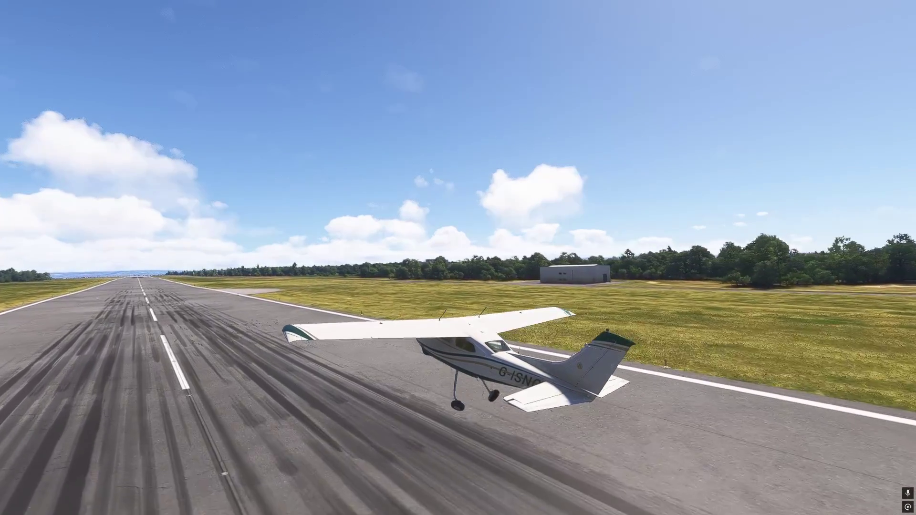
Step: Fly the CT210N, toggling the autopilot on and off and switching between cockpit and chase views
key(End)
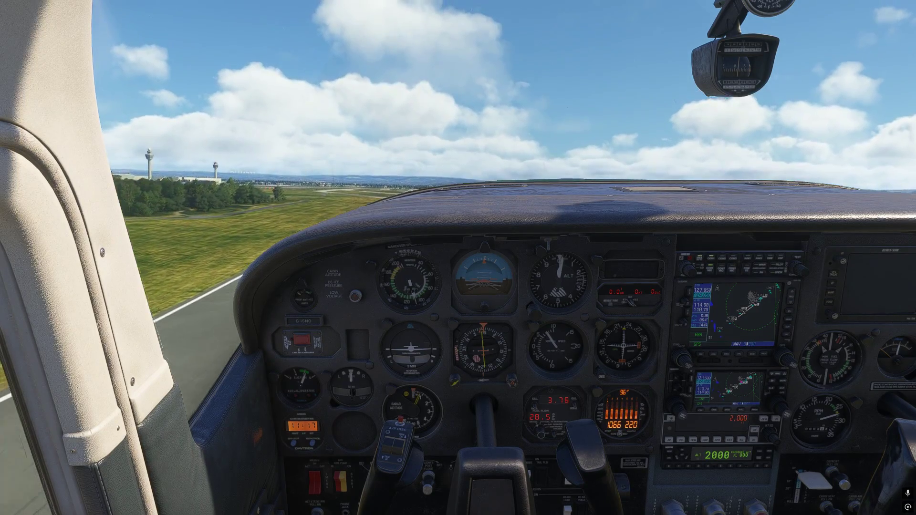
key(z)
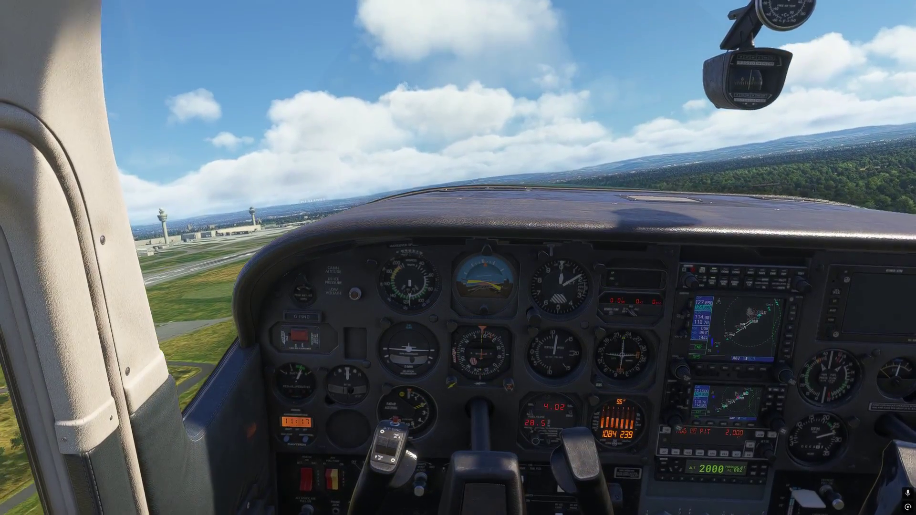
key(z)
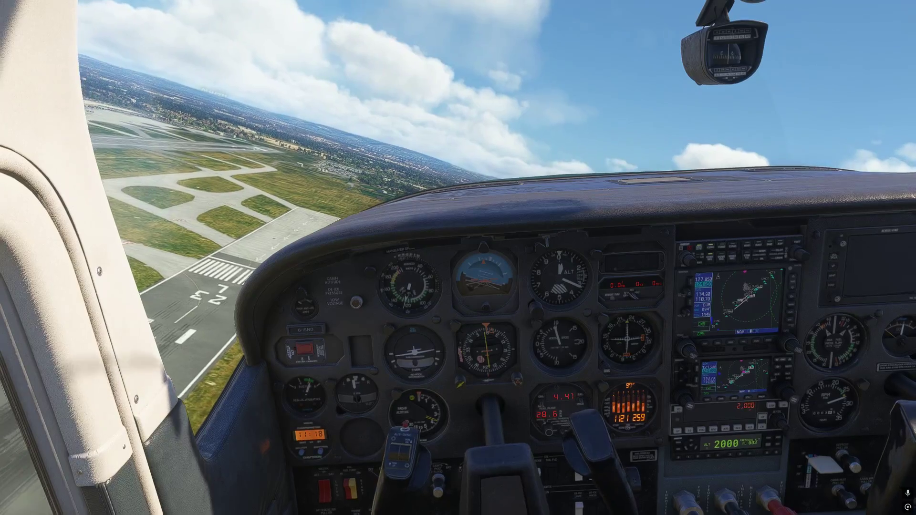
key(End)
key(End)
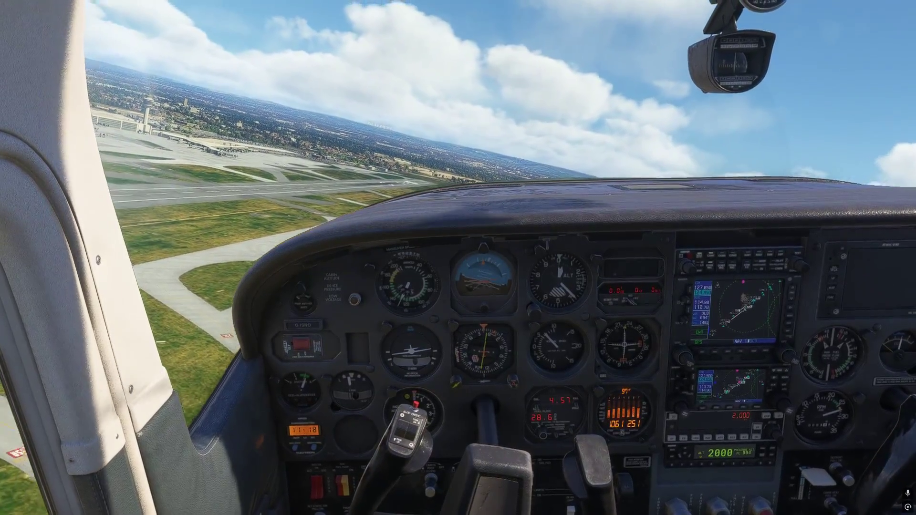
key(End)
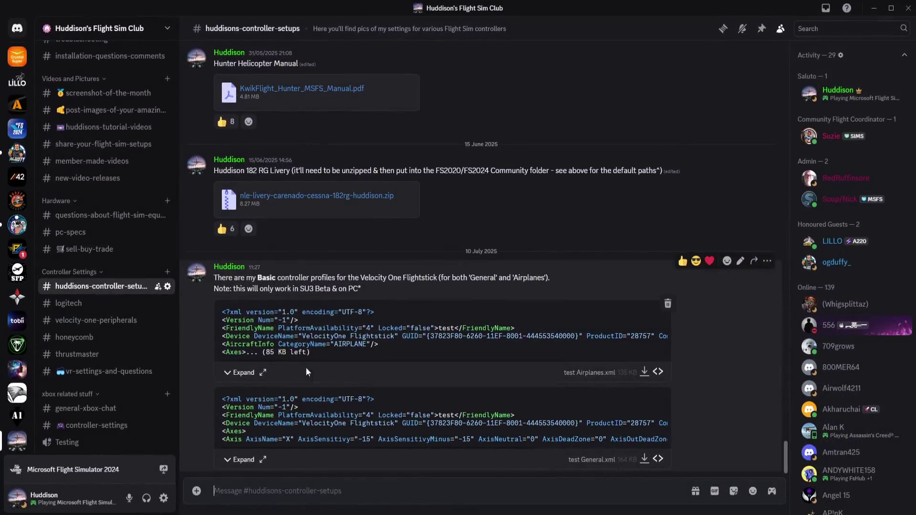
Step: Scroll the flight sim club server's channel list and open general-chat-channel
scroll(130, 319, up, 10)
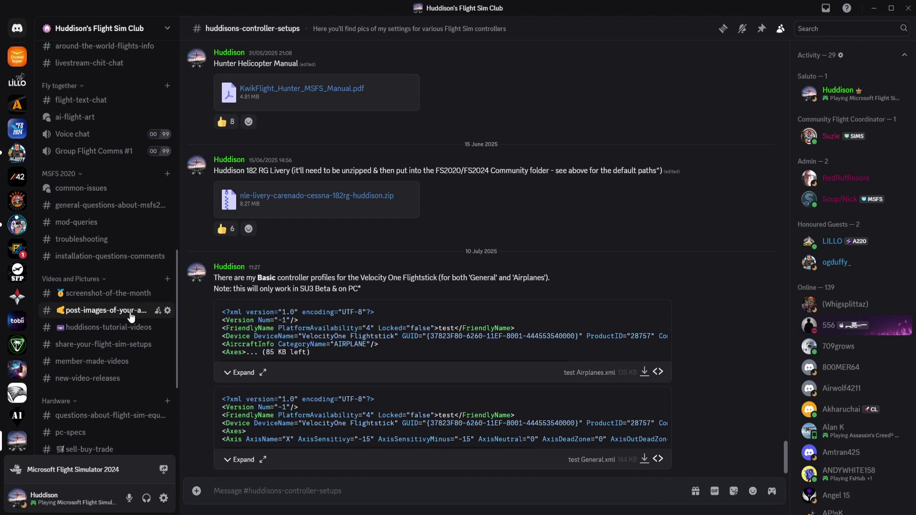
scroll(130, 319, up, 8)
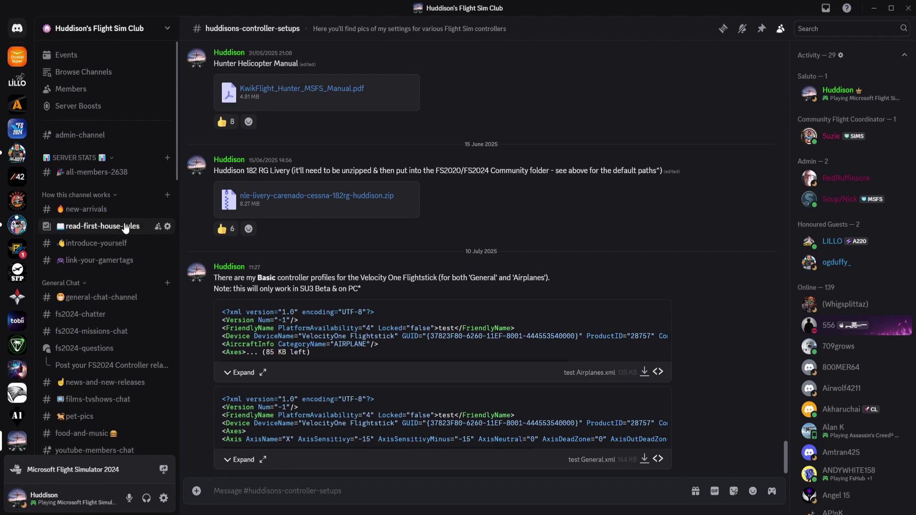
scroll(129, 260, down, 8)
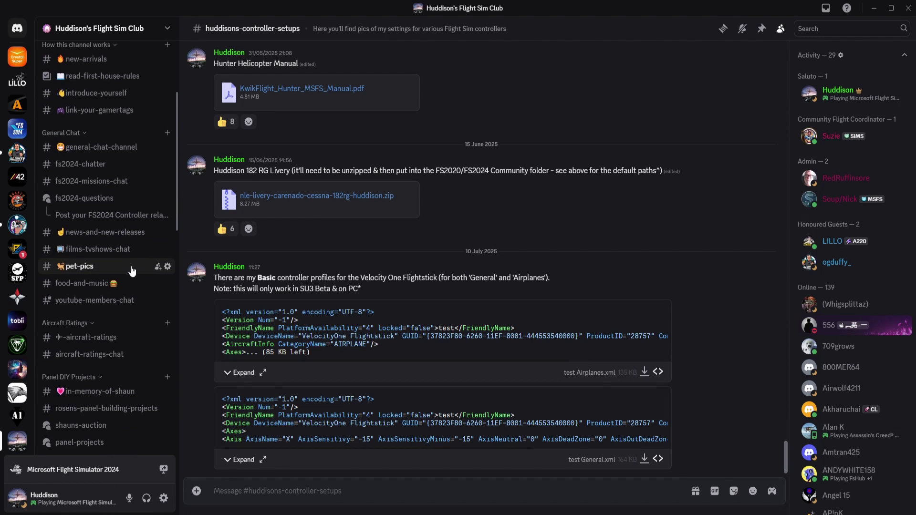
scroll(129, 276, down, 10)
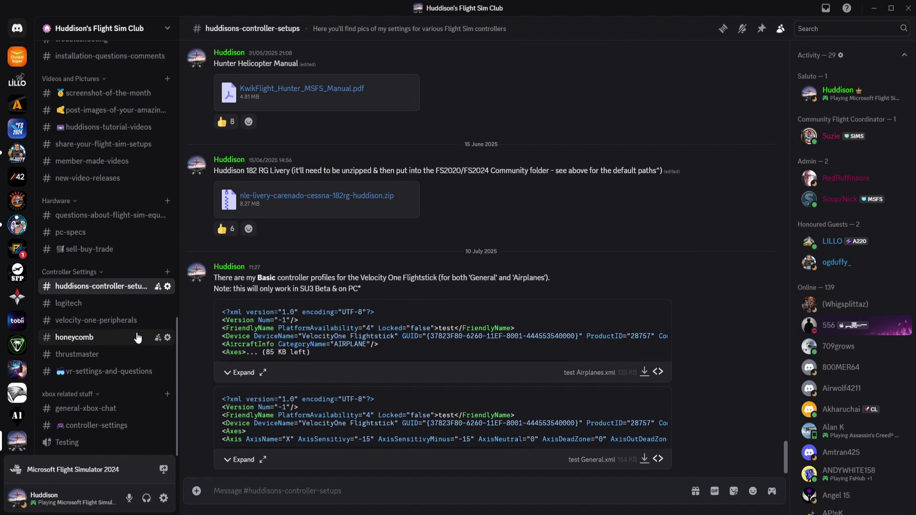
scroll(139, 338, up, 2)
scroll(136, 329, up, 15)
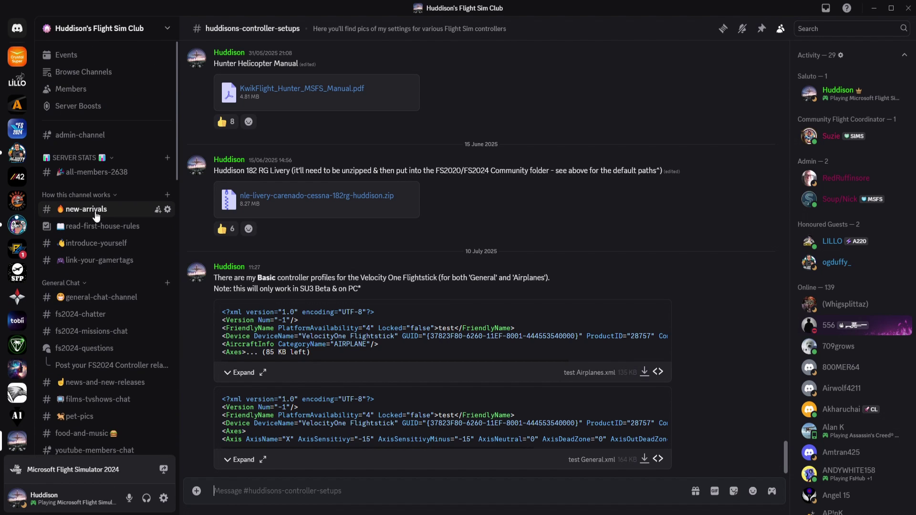
click(95, 298)
Step: Open fs2024-chatter and read through its VelocityOne flight stick bindings discussion
scroll(102, 341, down, 1)
mouse_move(103, 346)
scroll(102, 345, down, 3)
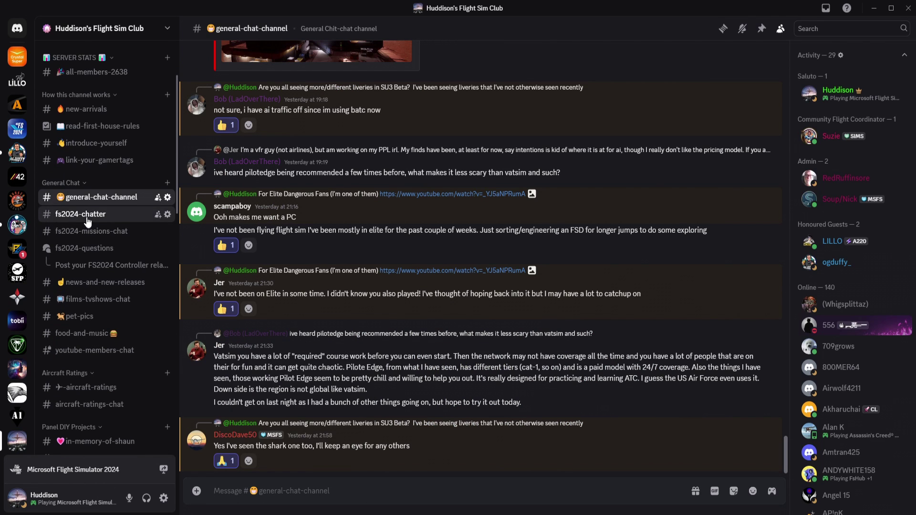
click(90, 220)
scroll(116, 336, down, 6)
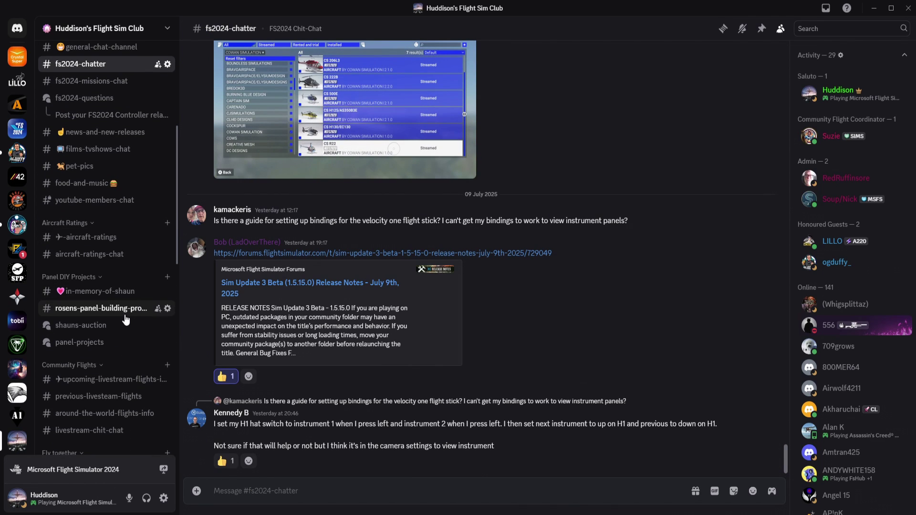
scroll(121, 306, down, 8)
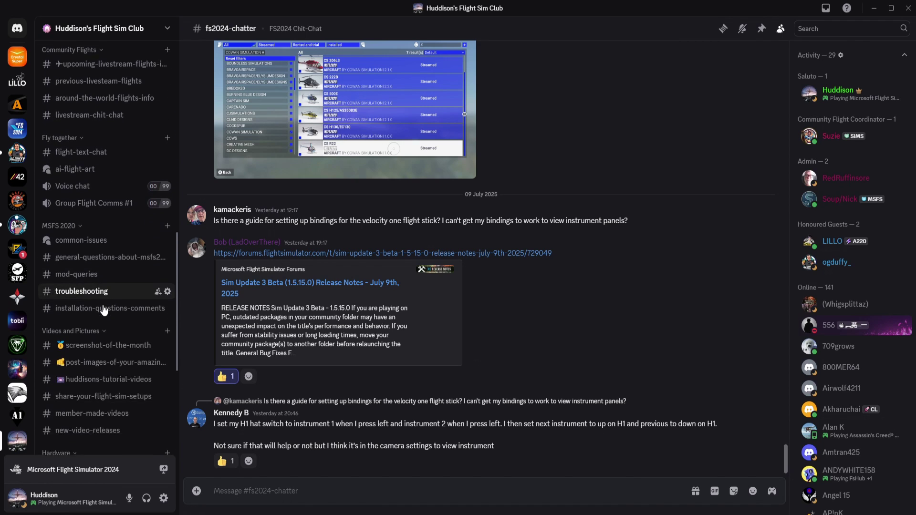
scroll(115, 334, down, 8)
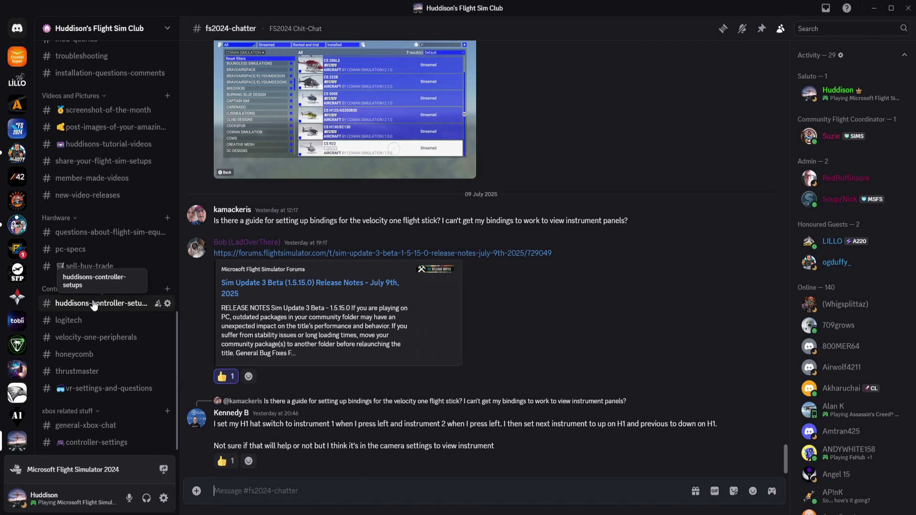
Step: Open huddisons-controller-setups to view the post sharing test Airplanes.xml and test General.xml
click(94, 304)
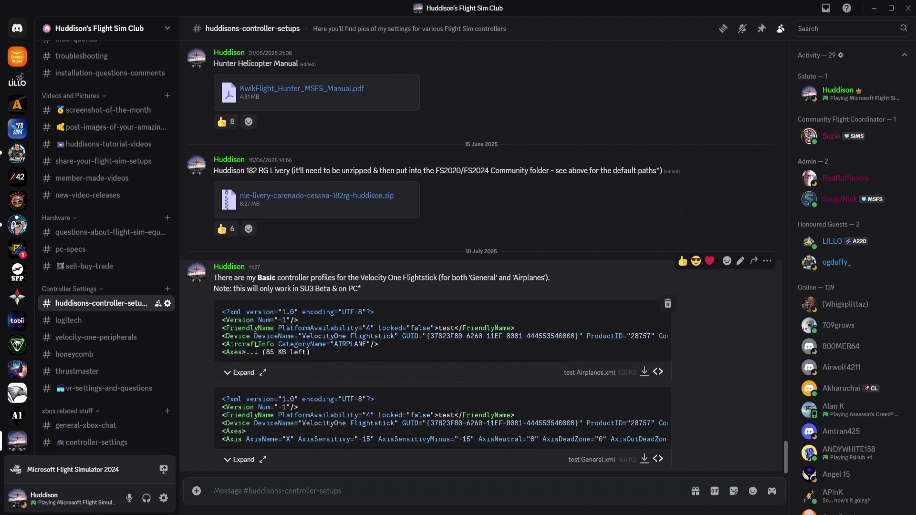
scroll(145, 349, up, 10)
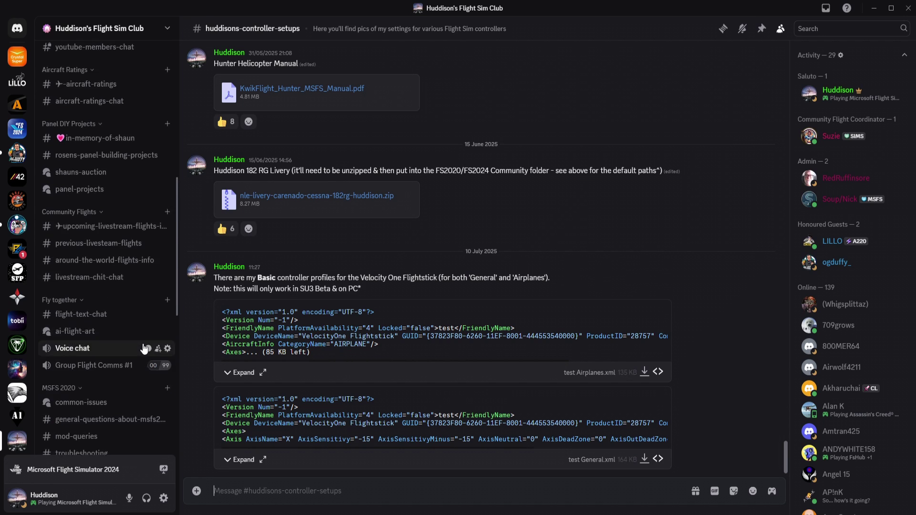
scroll(145, 350, down, 10)
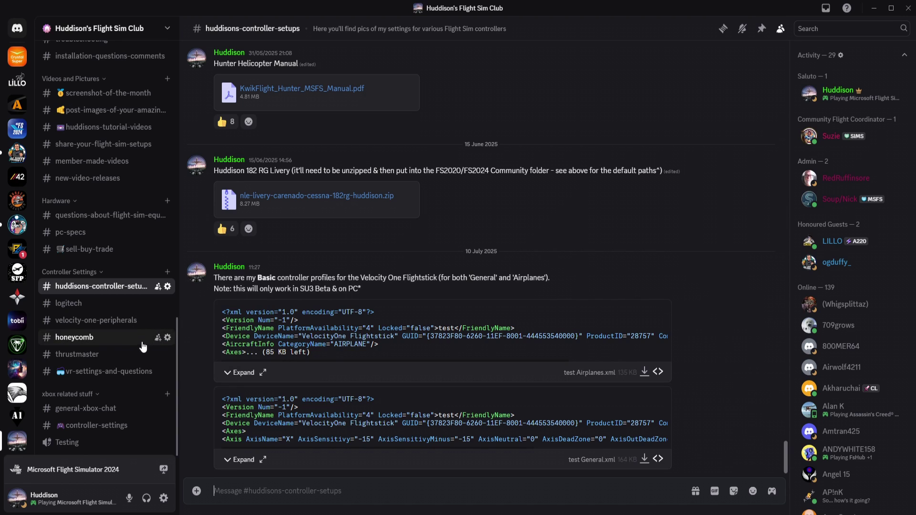